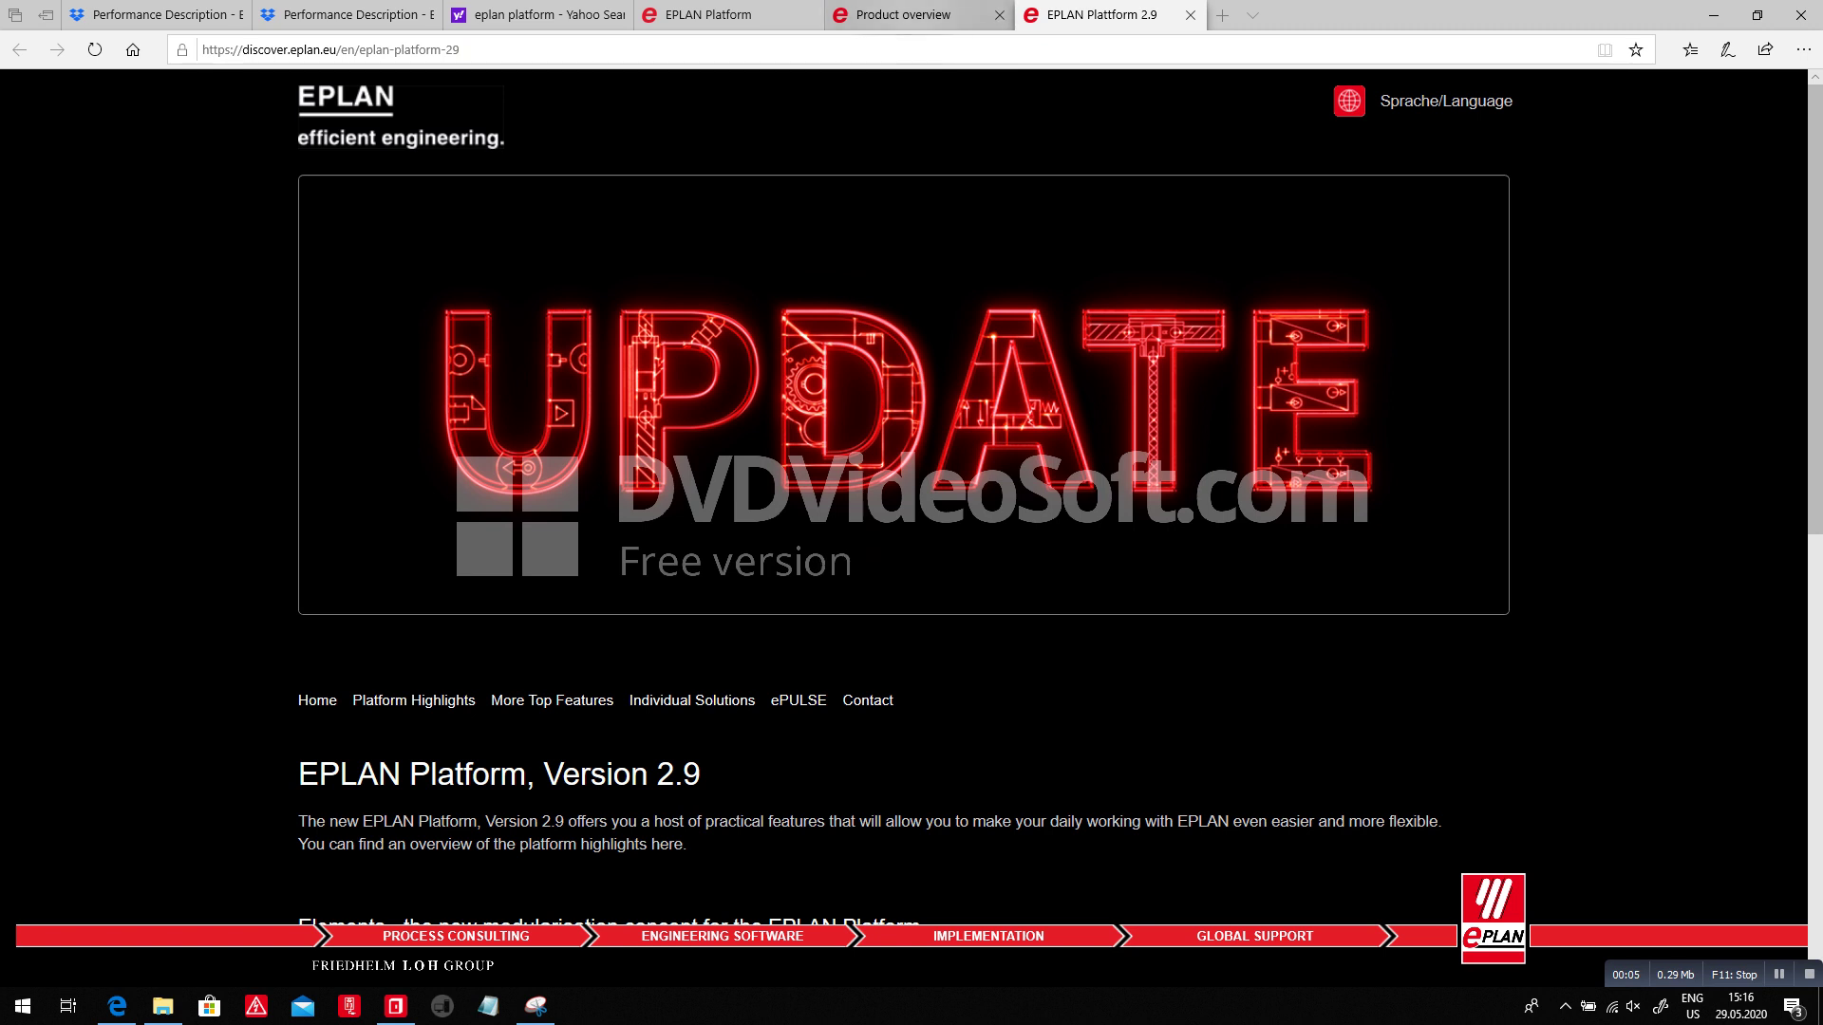
Review the EPLAN product overview page and the EPLAN Platform page down to the Electric P8 and Pro Panel entries
left_click(903, 14)
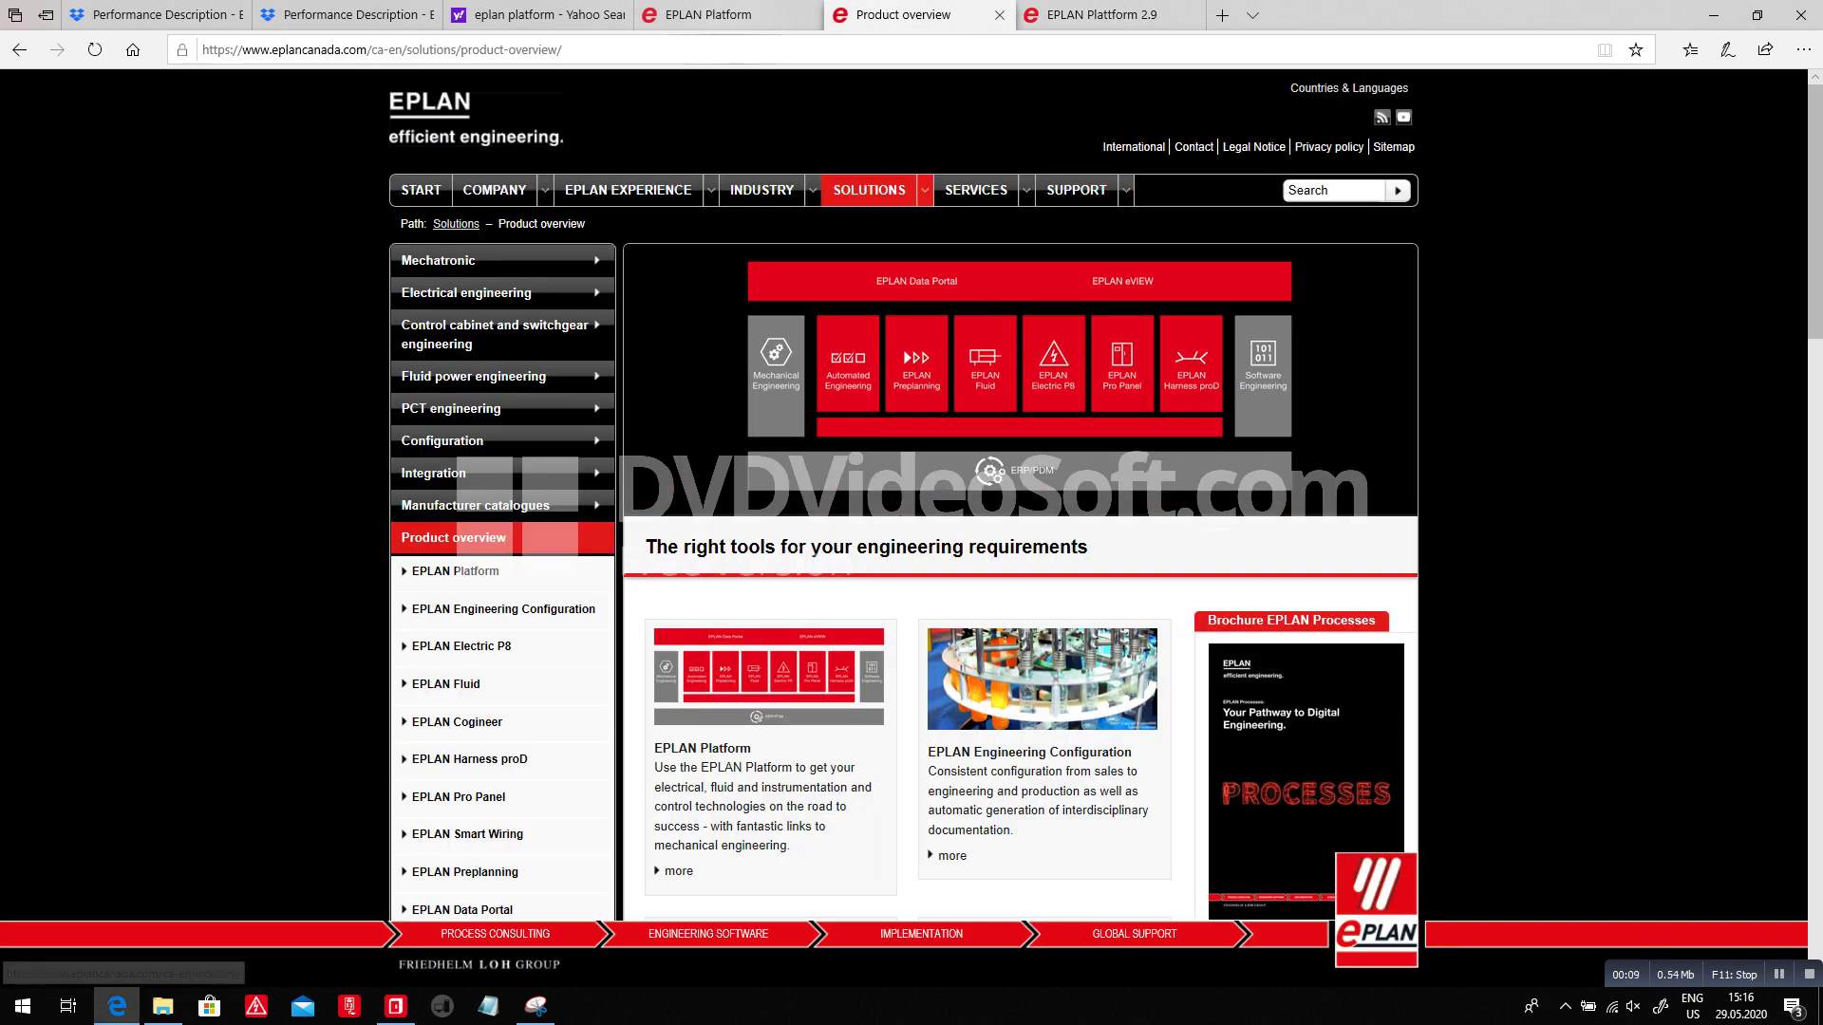
key("ctrl+shift+Tab")
key("Home")
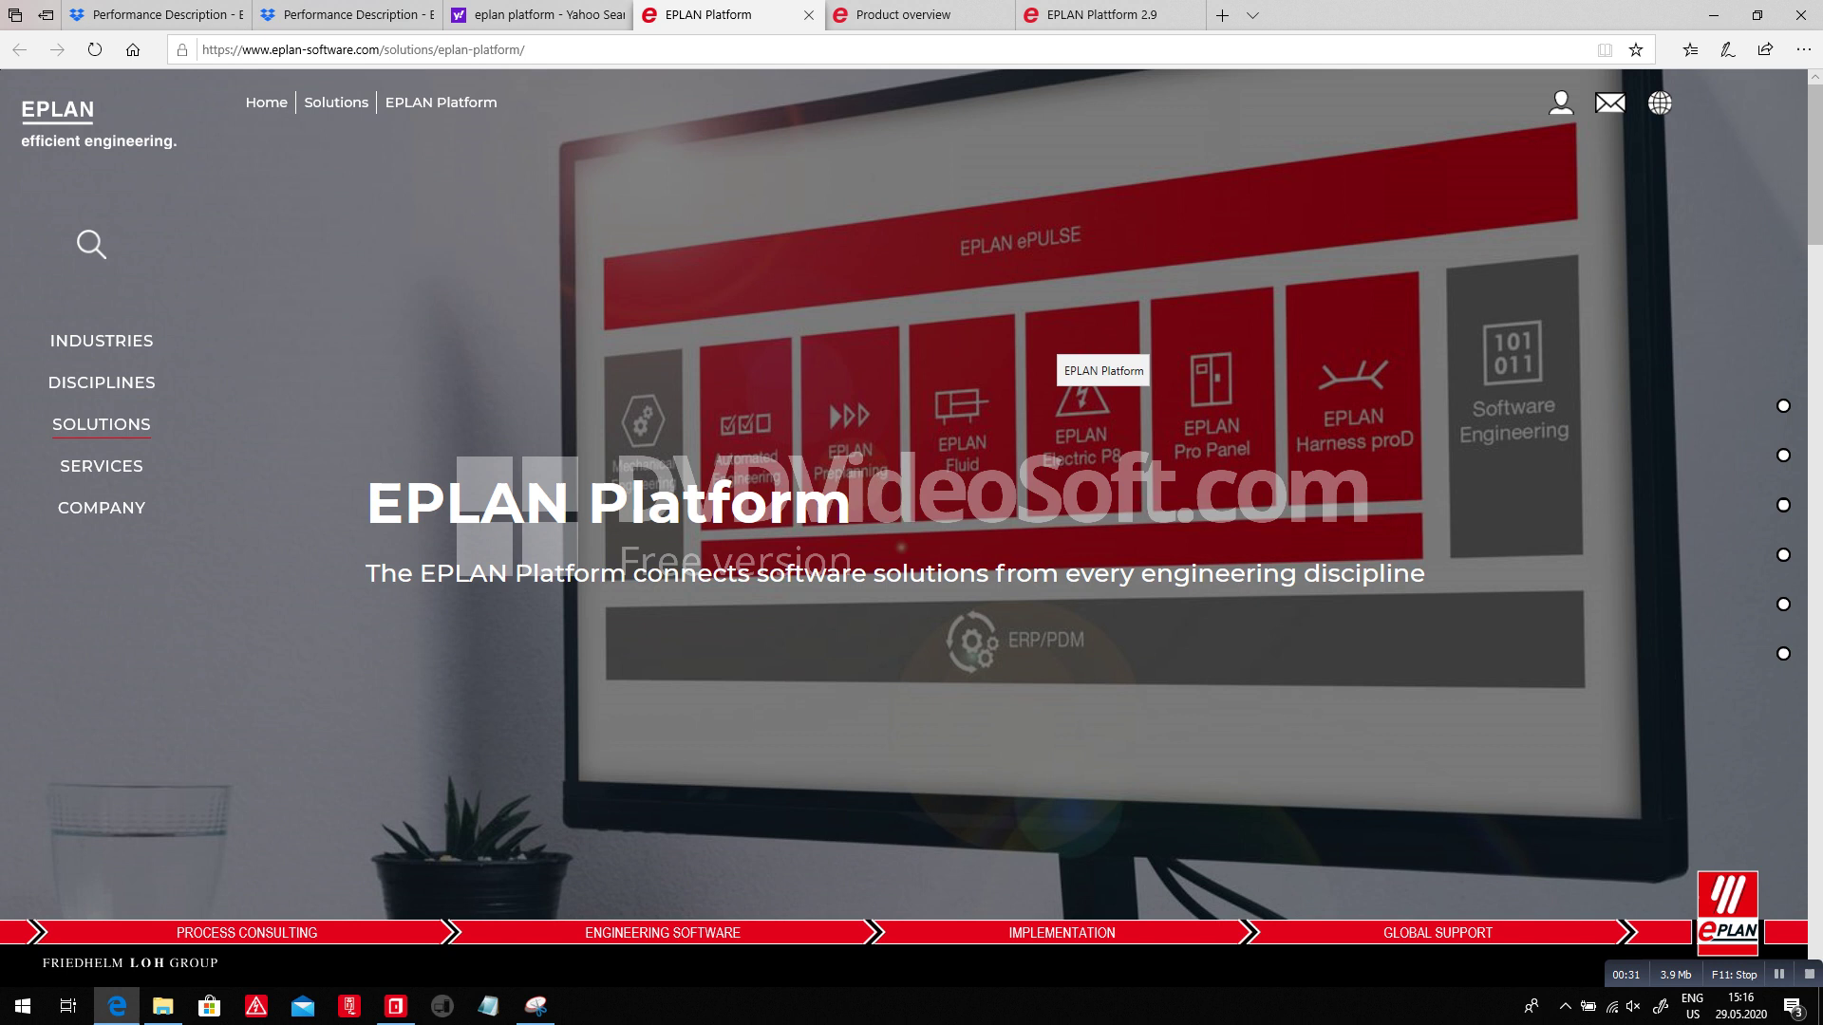
scroll(1063, 352, "down", 5)
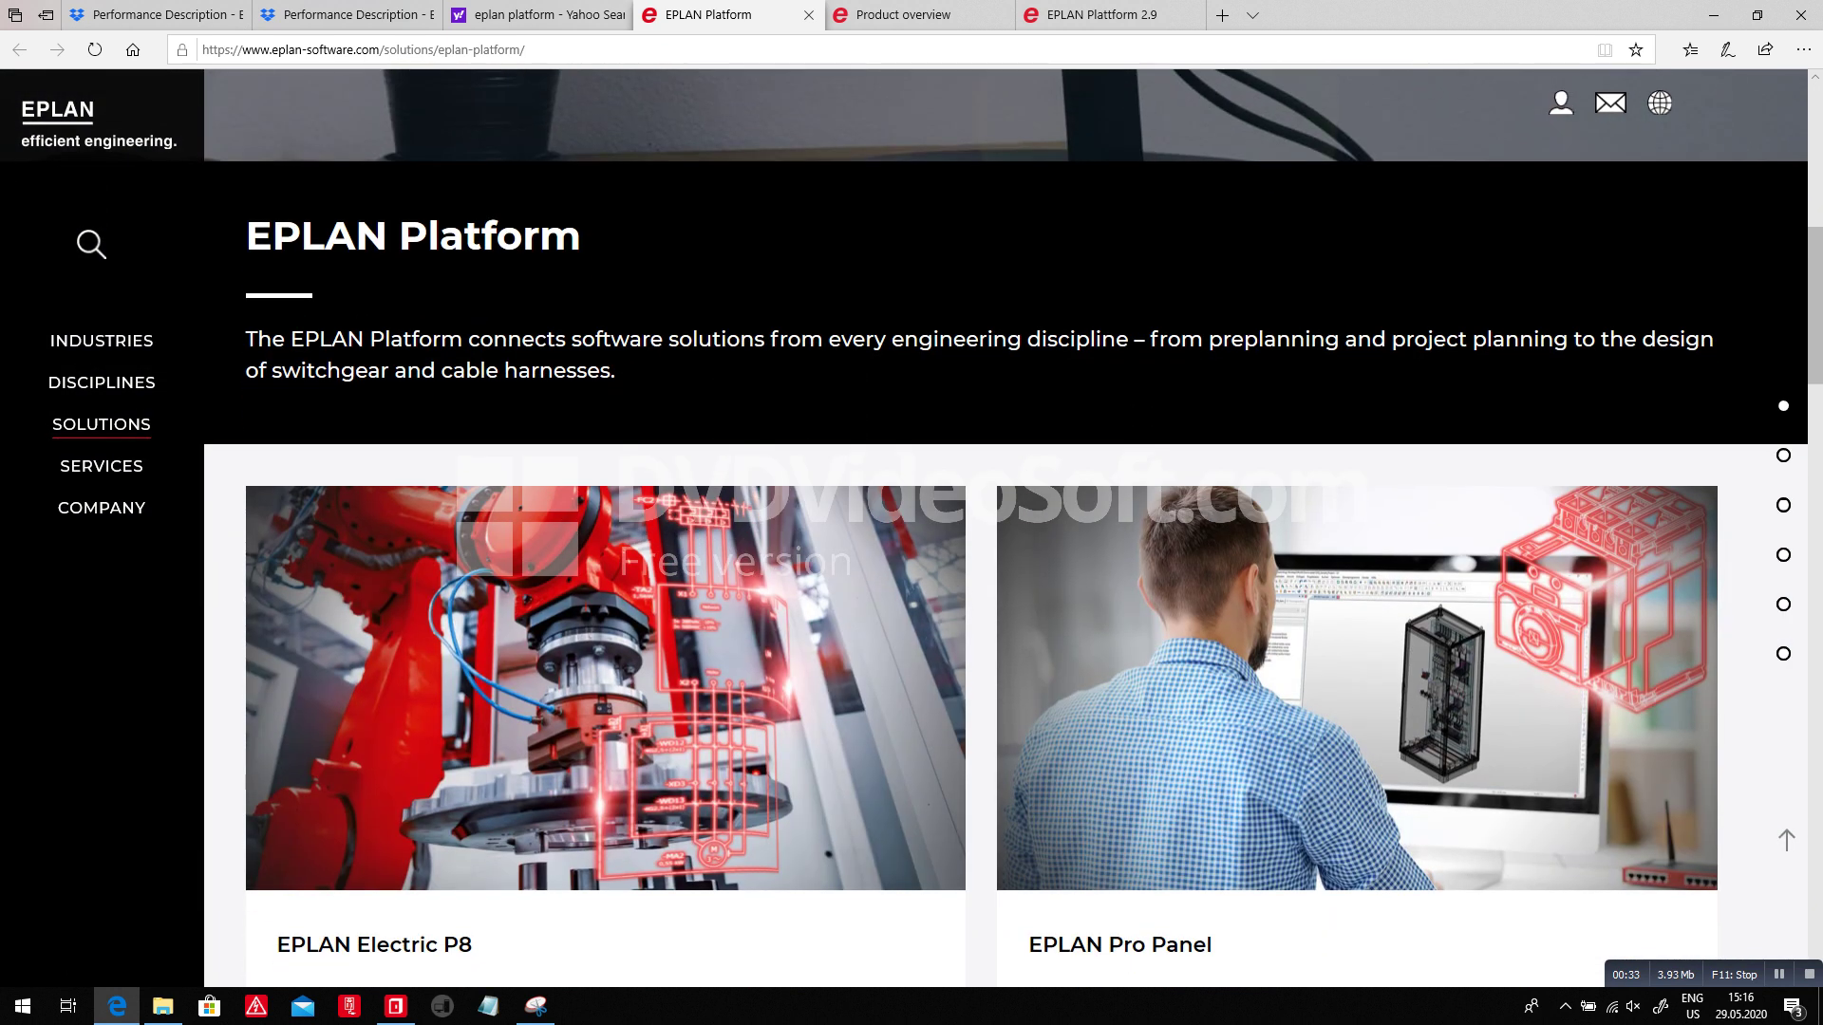
scroll(1007, 528, "down", 4)
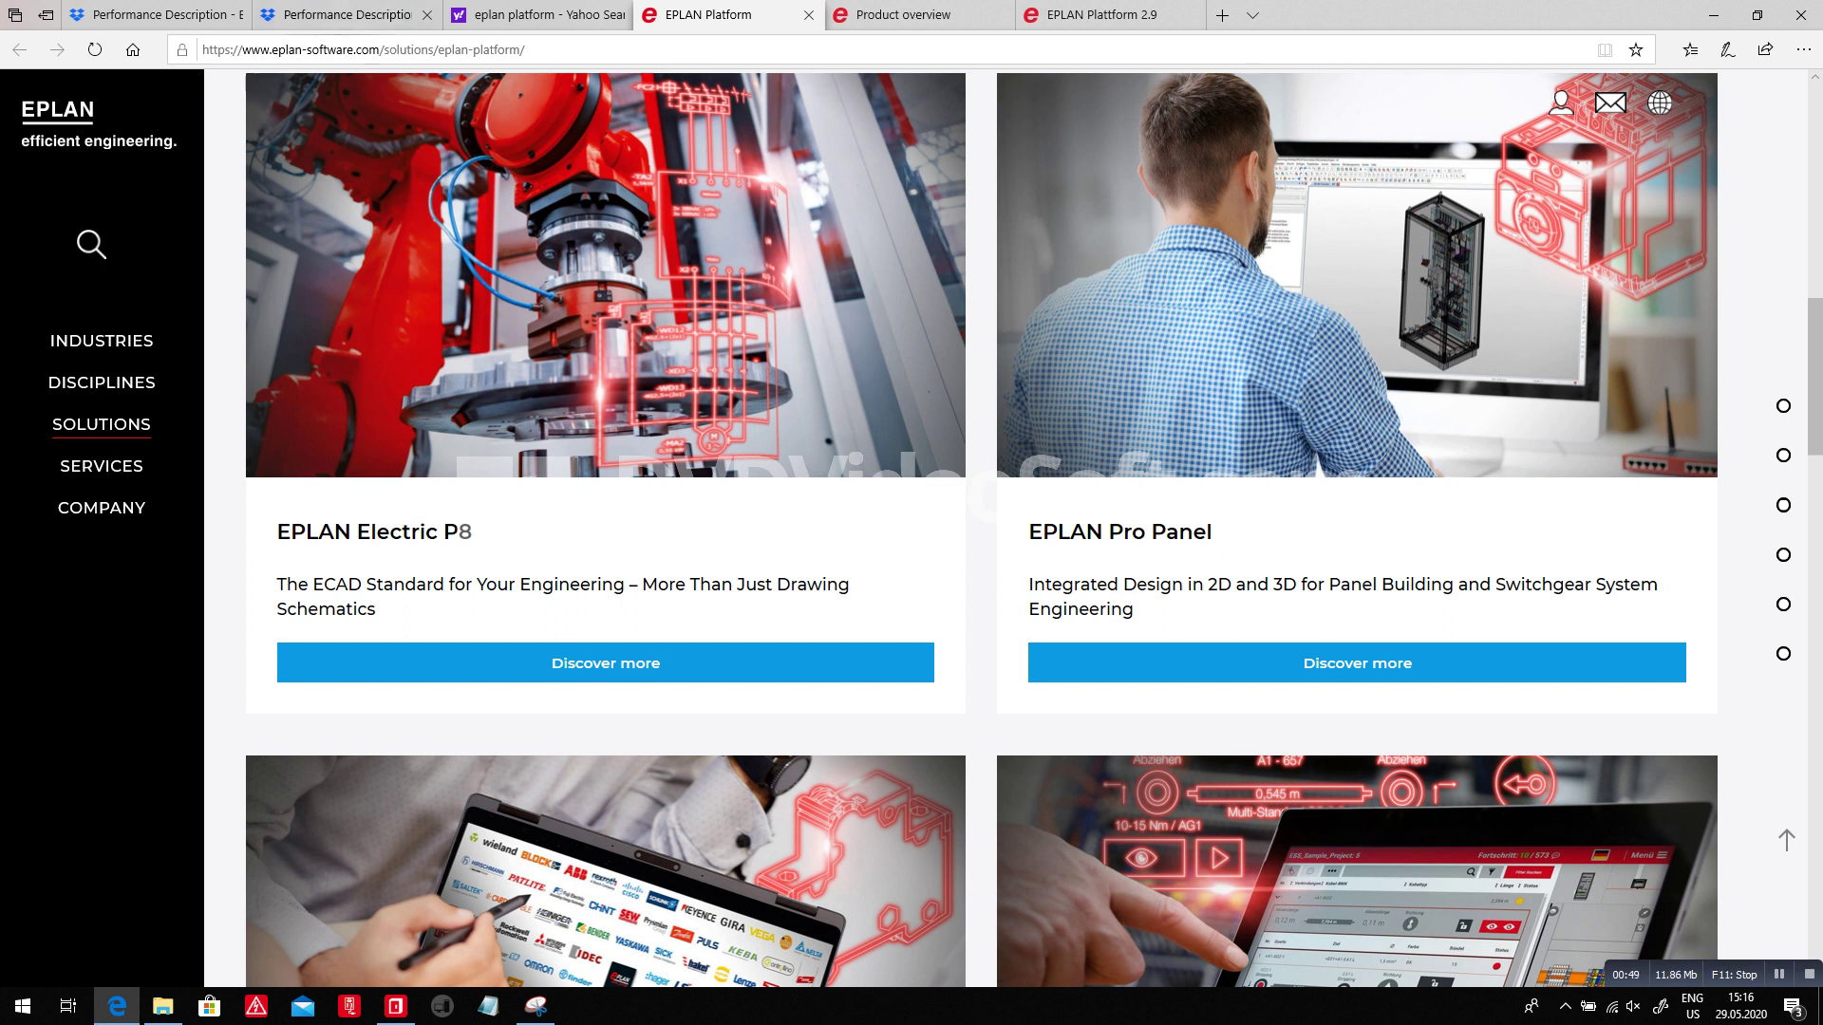
Examine the licensing tables in the EPLAN Electric P8 V.2.9 and EPLAN Pro Panel V.2.9 performance descriptions
left_click(342, 15)
scroll(570, 415, "up", 15)
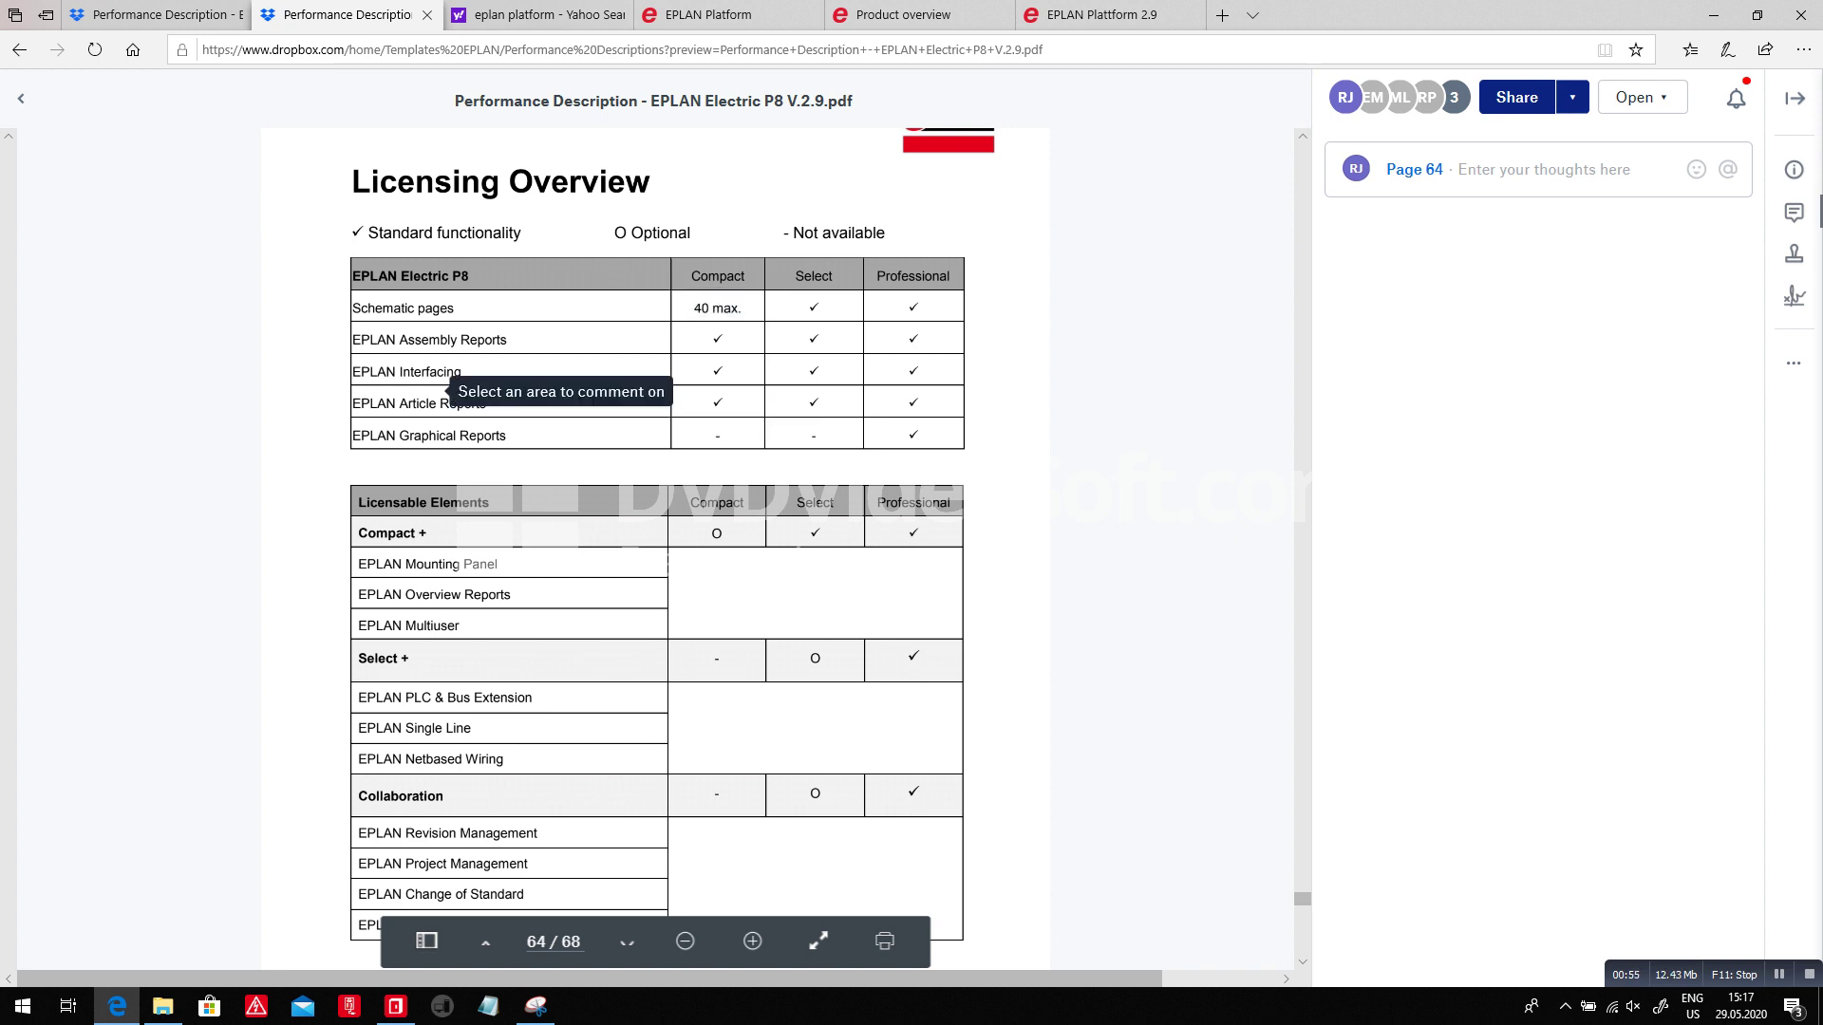
left_click(152, 14)
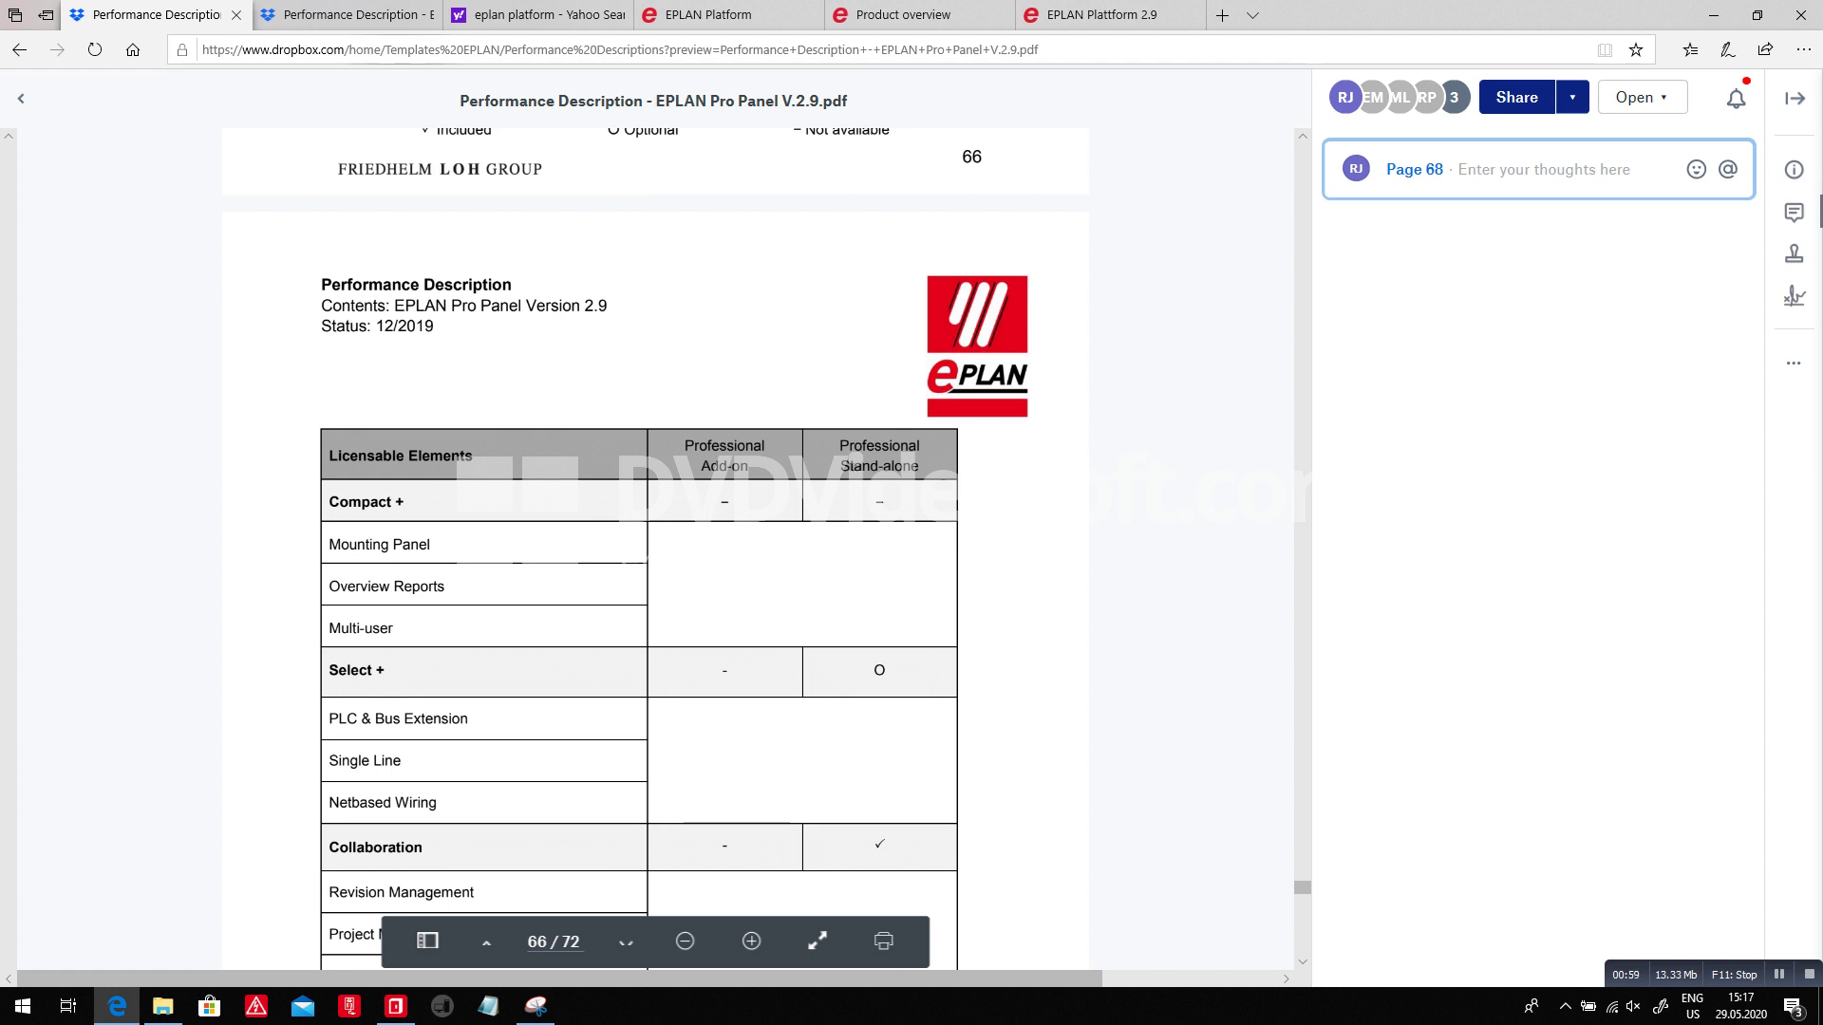
Switch to EPLAN Pro Panel and examine the Electric P8 and ProPanel comparison table, focusing on the Electric P8 column headings
key("alt+Tab")
key("alt+Tab")
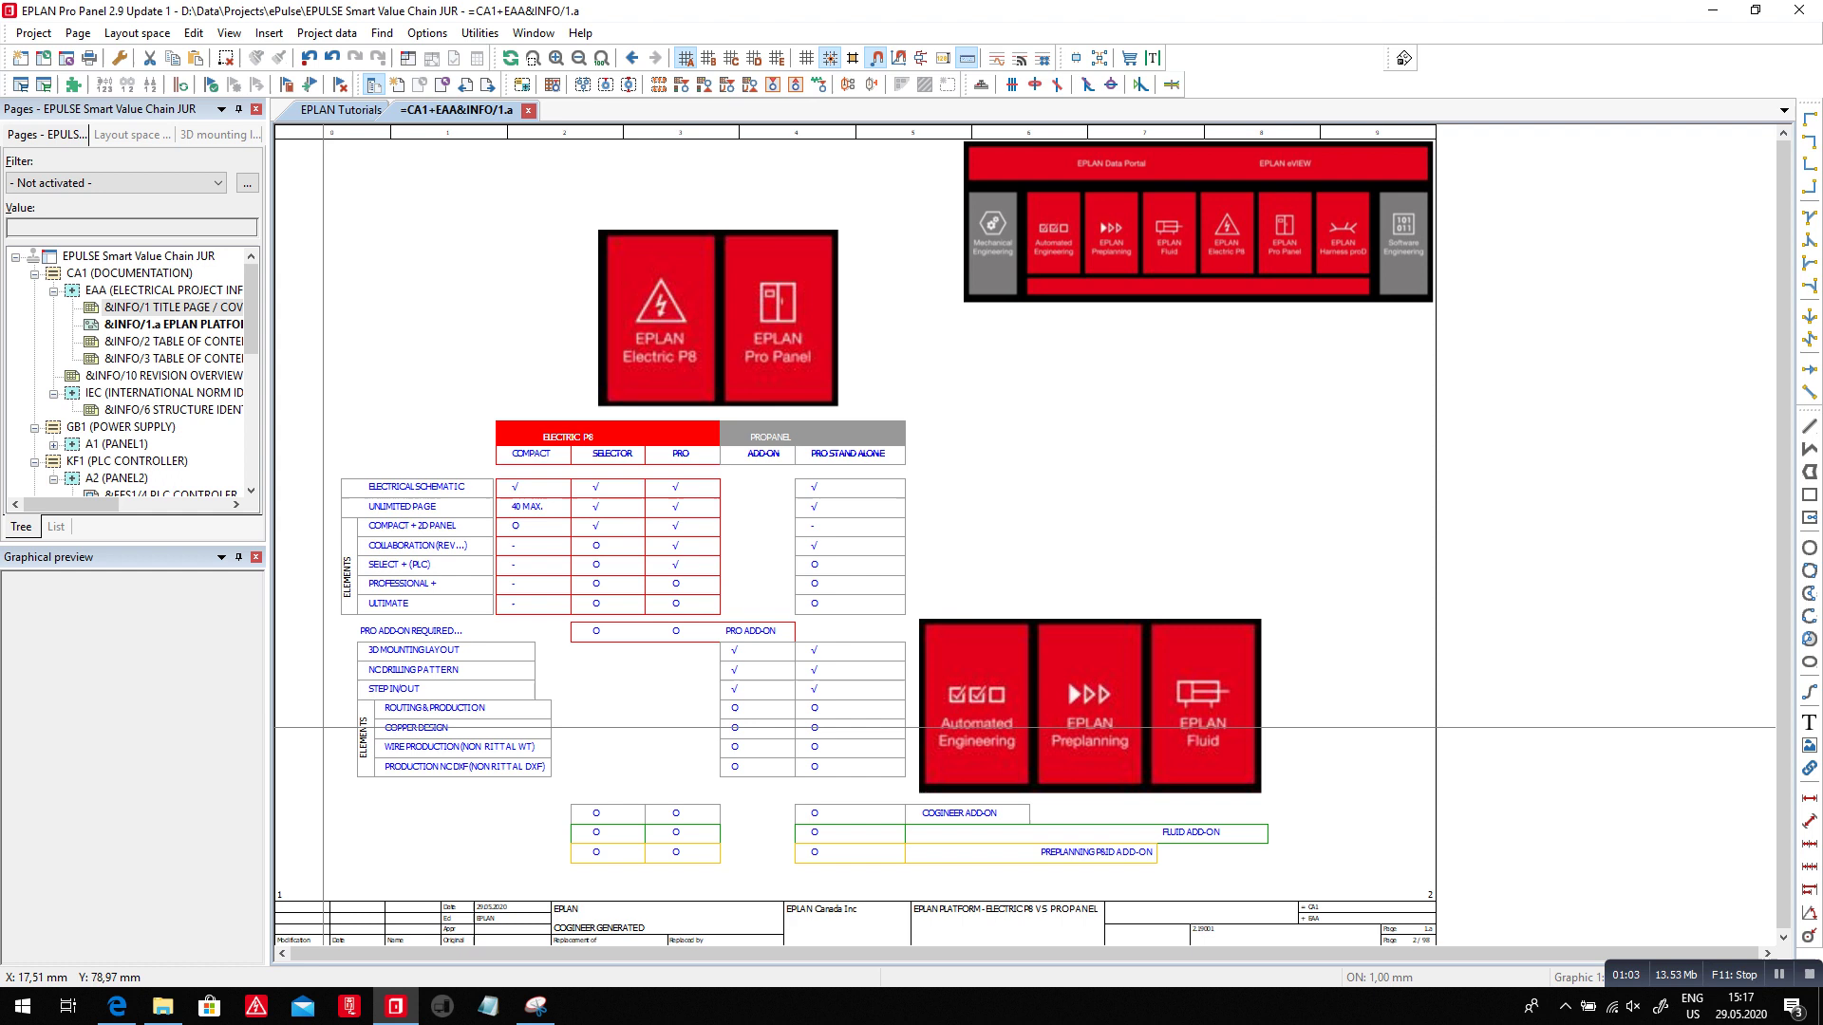
key("z")
left_click(313, 205)
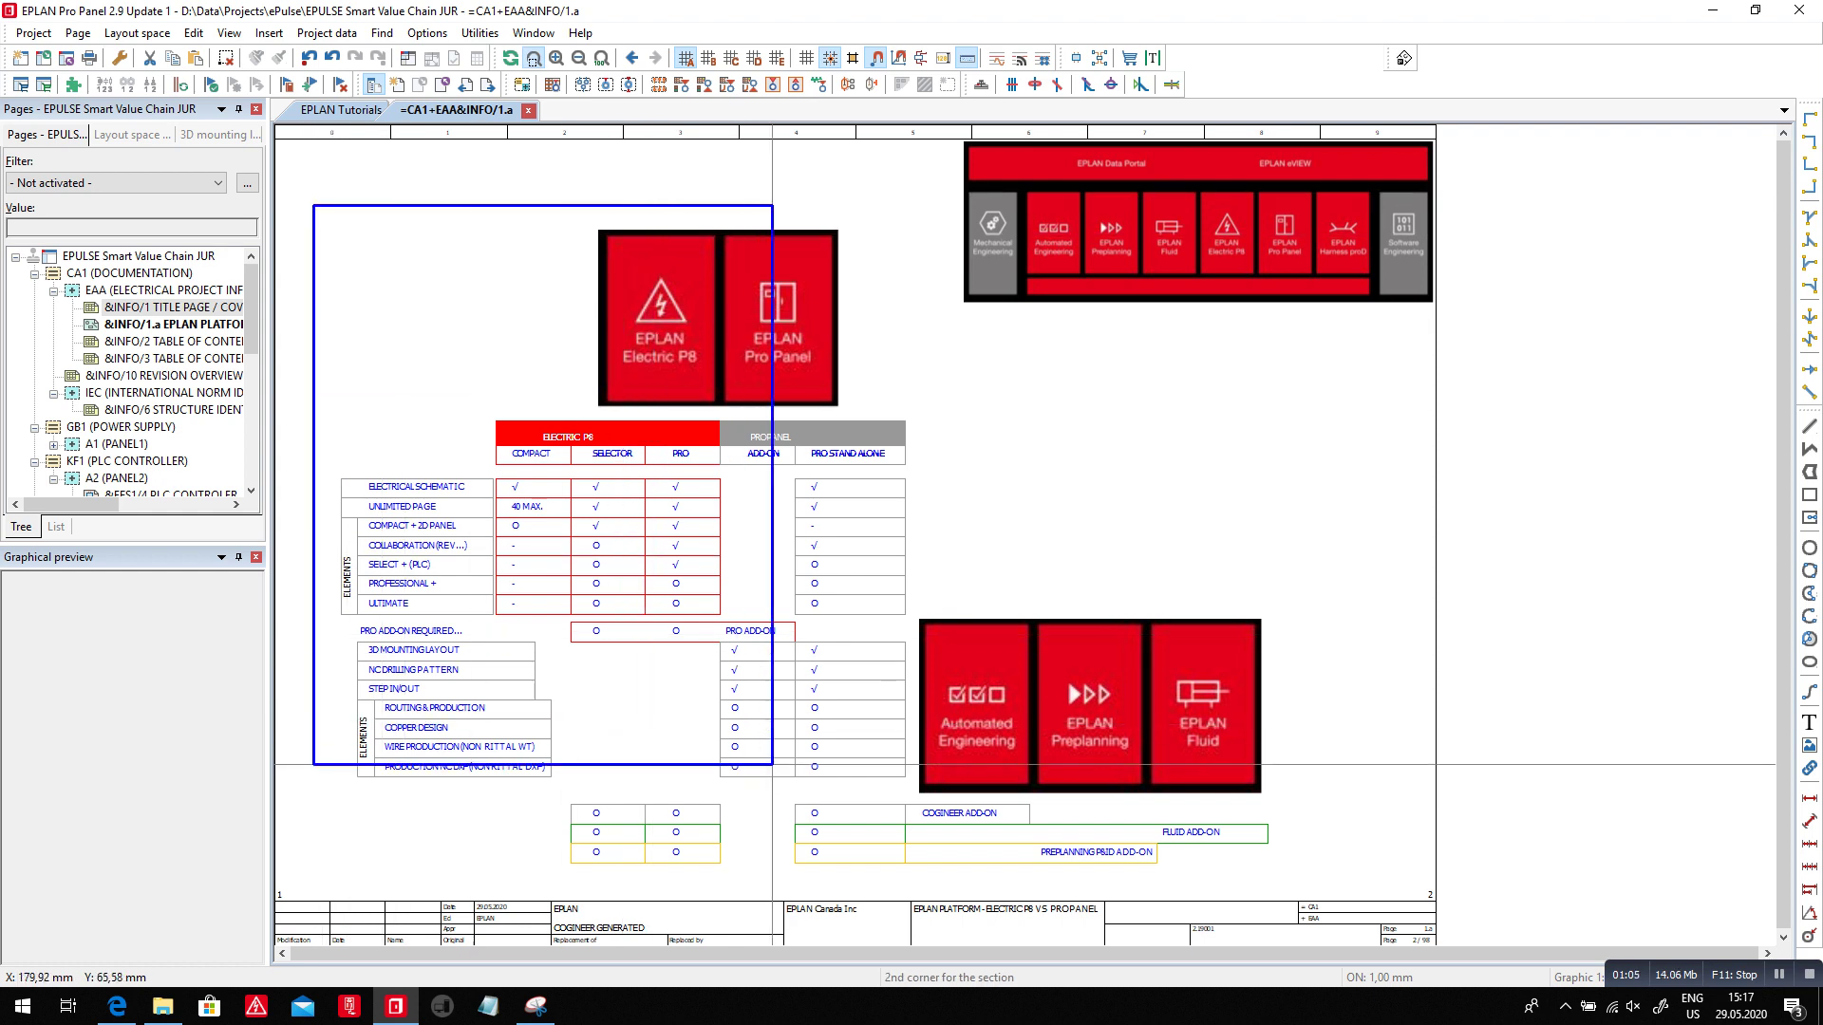
left_click(773, 763)
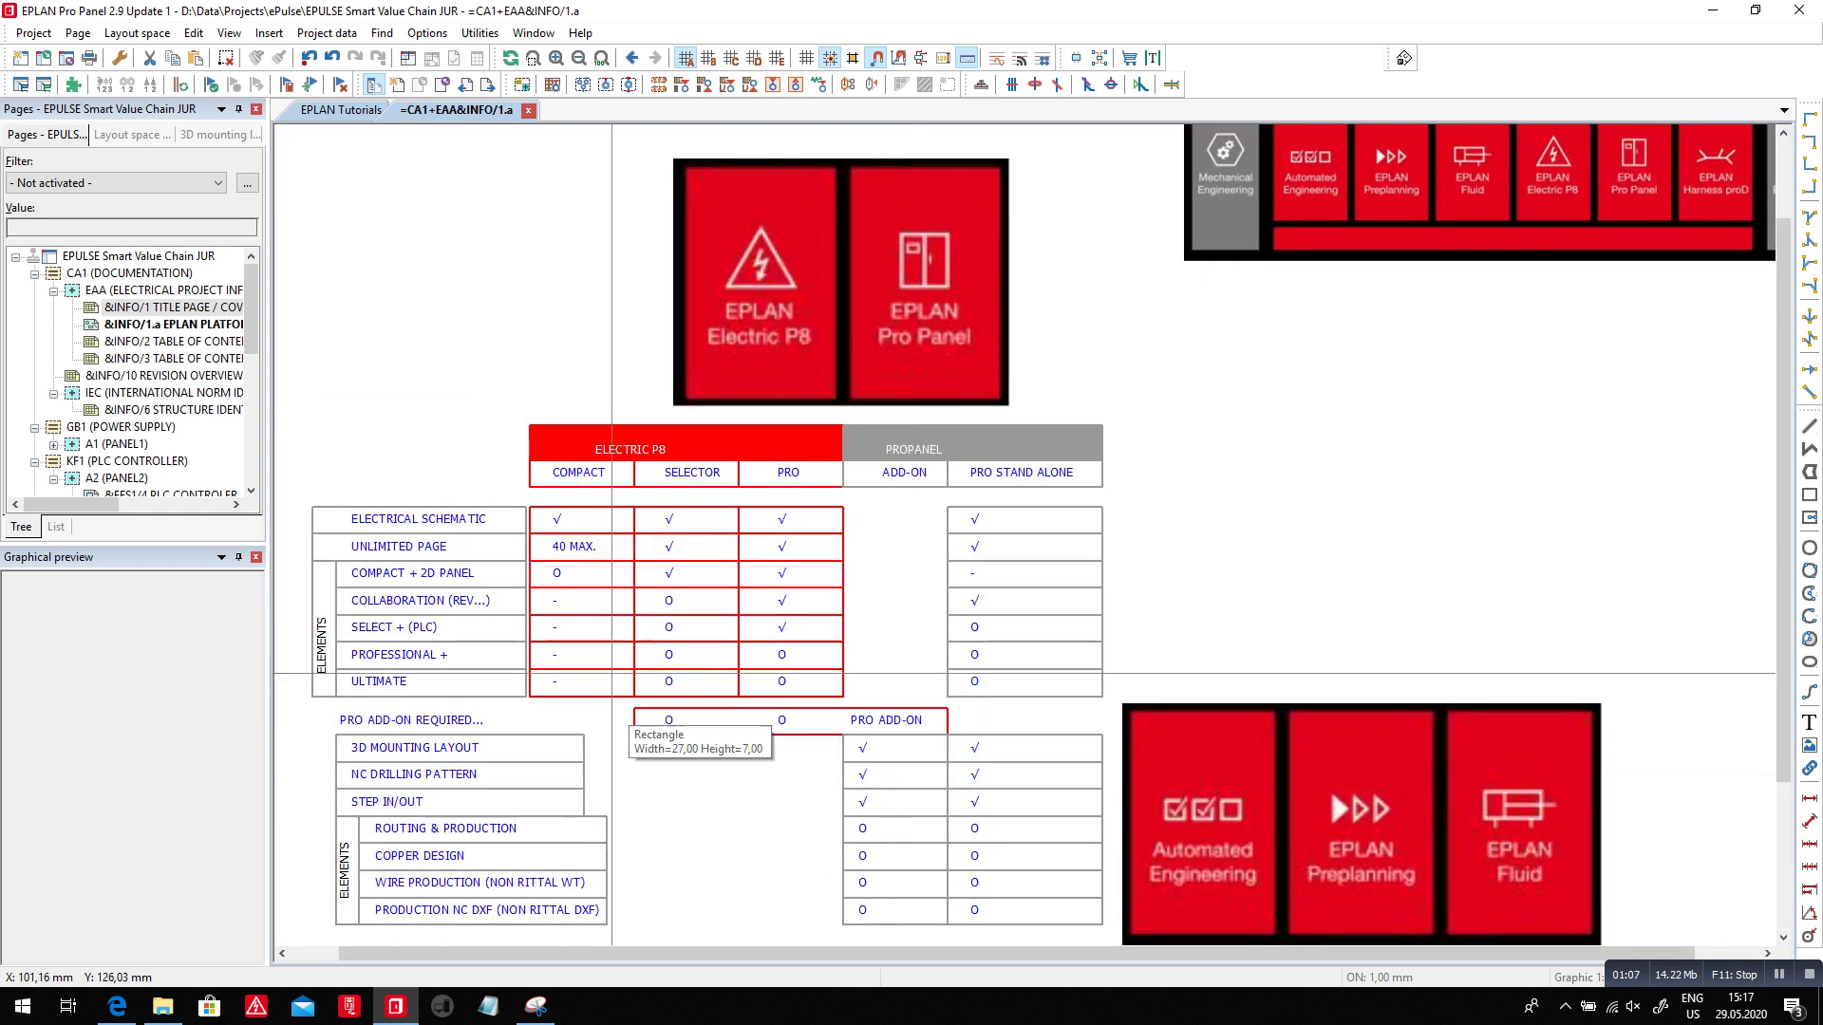
left_click_drag(516, 391, 841, 492)
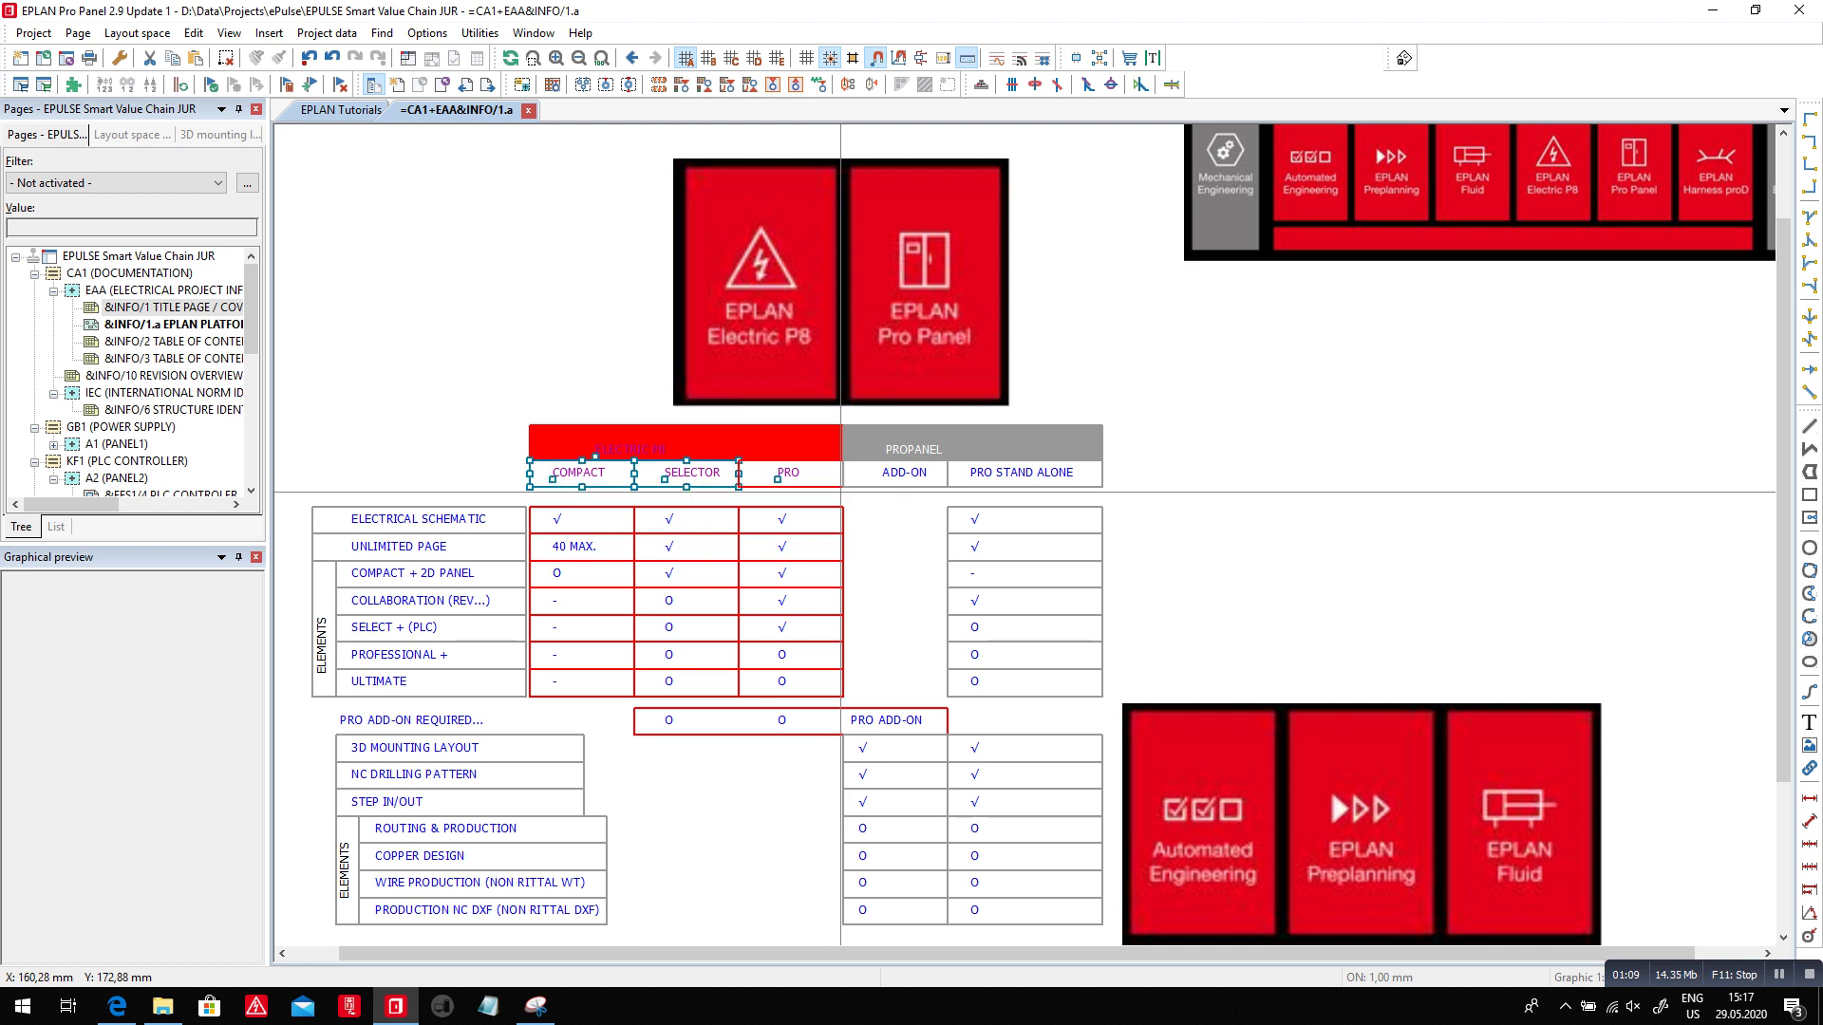
left_click(552, 377)
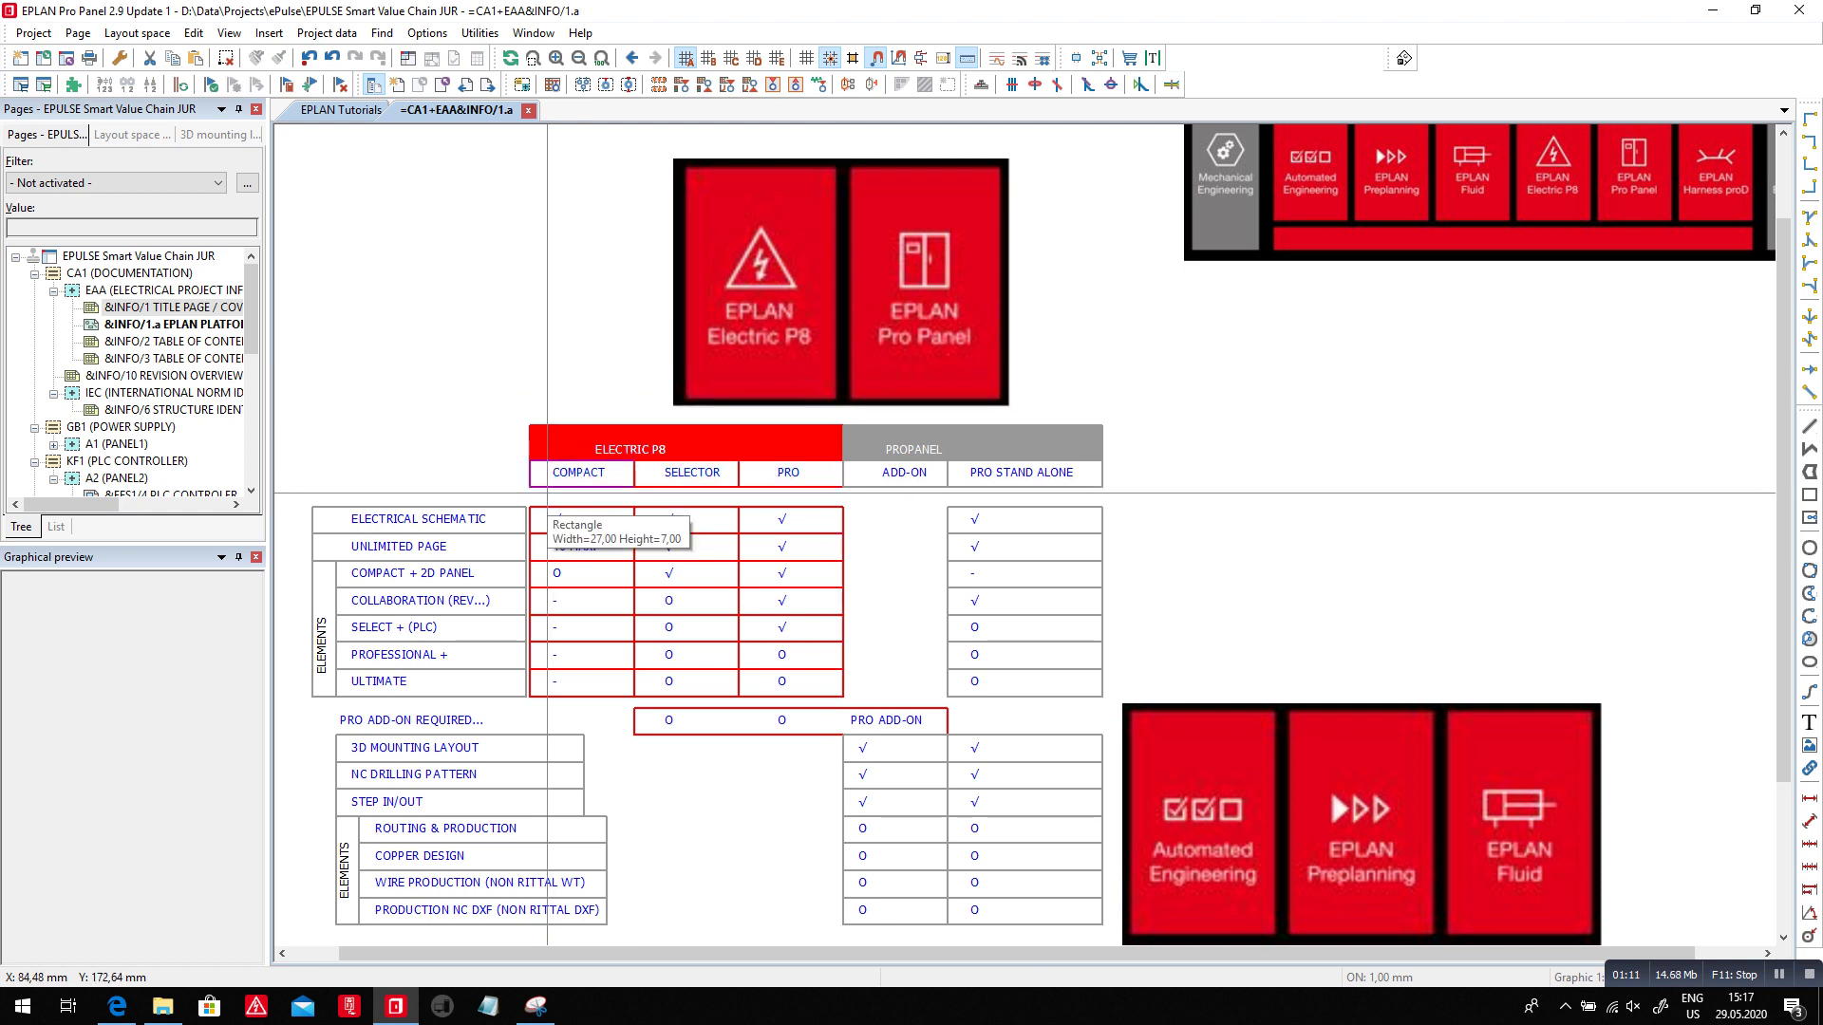
Change the SELECTOR column heading under Electric P8 to SELECT
double_click(692, 472)
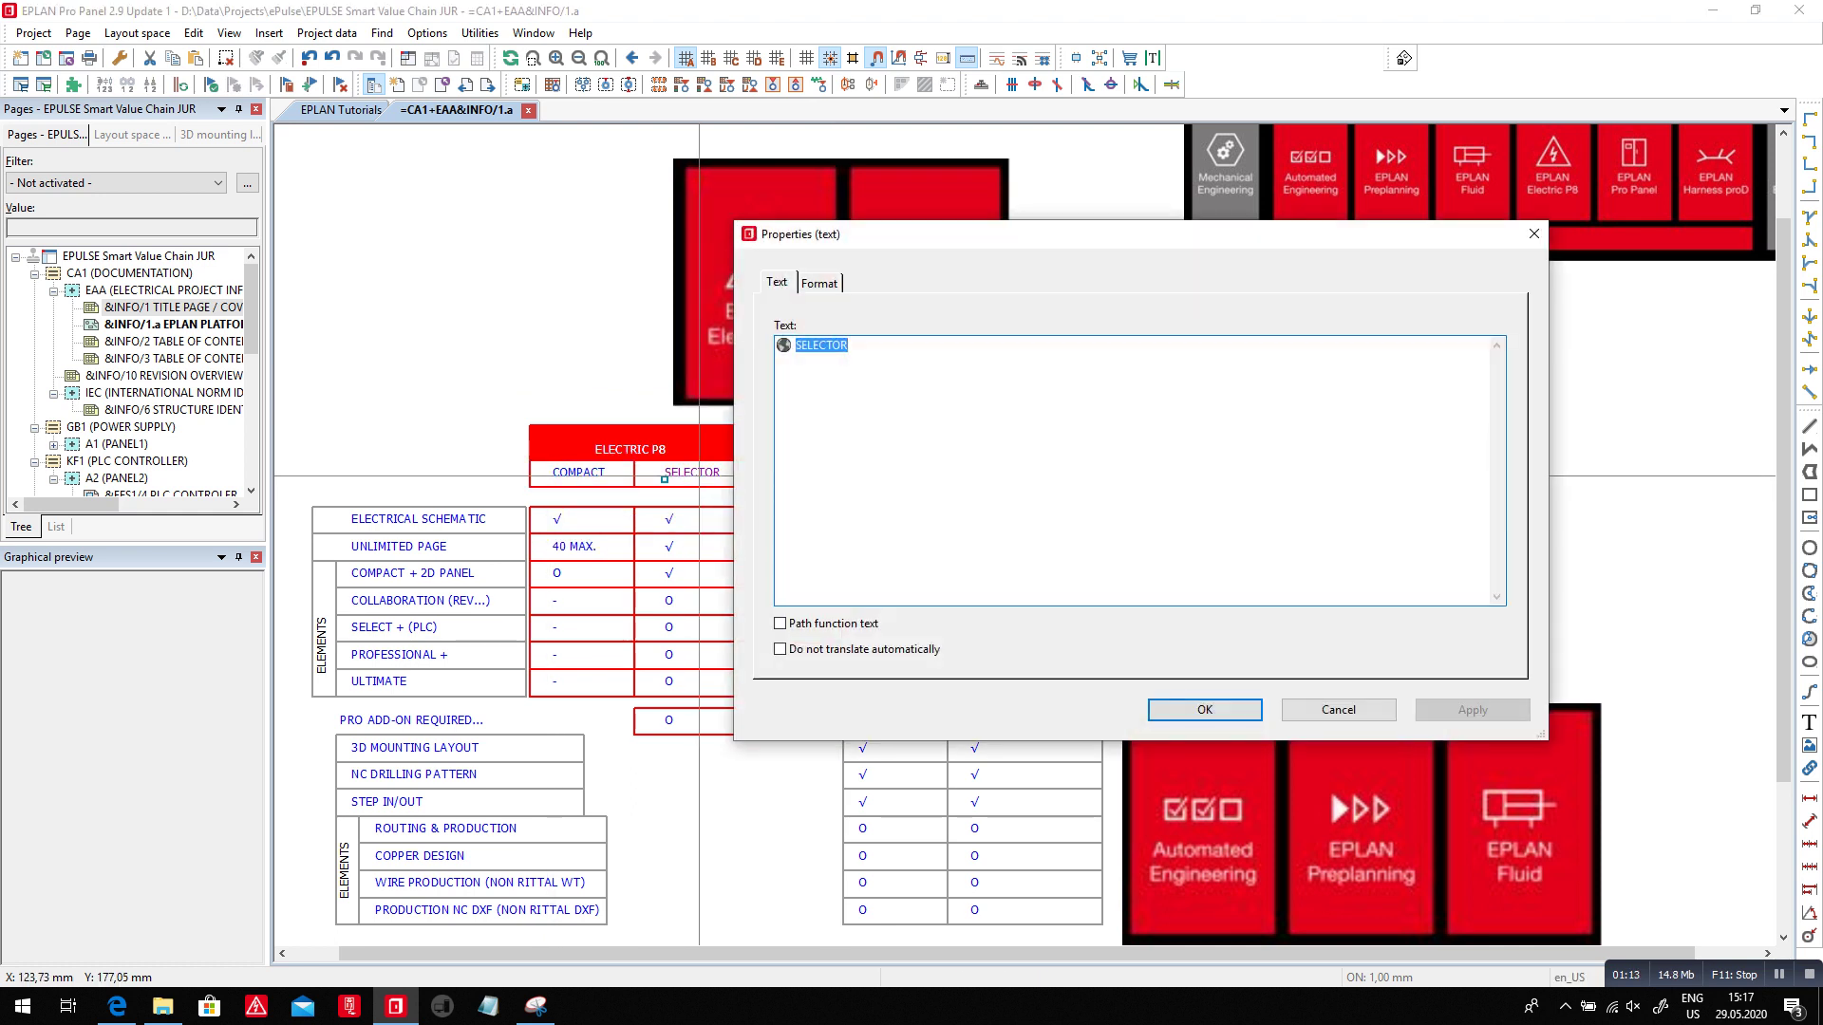
left_click(848, 344)
key("BackSpace")
key("BackSpace")
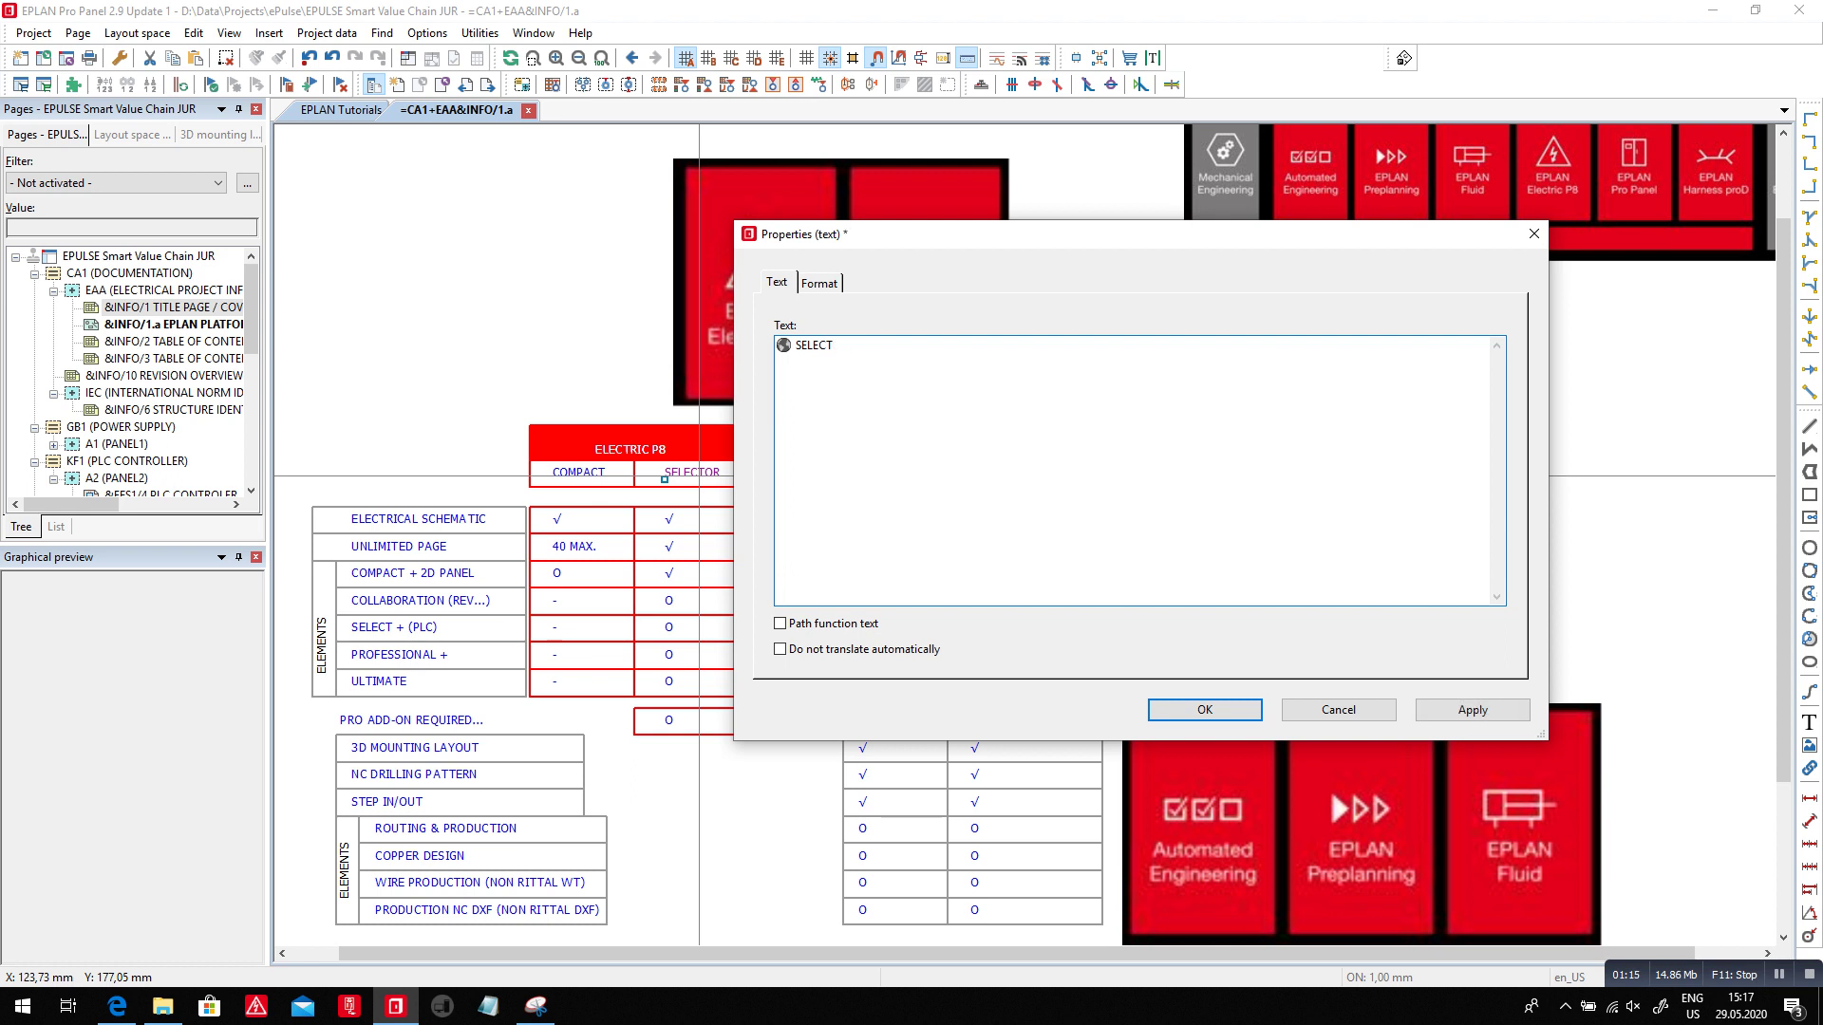
key("Return")
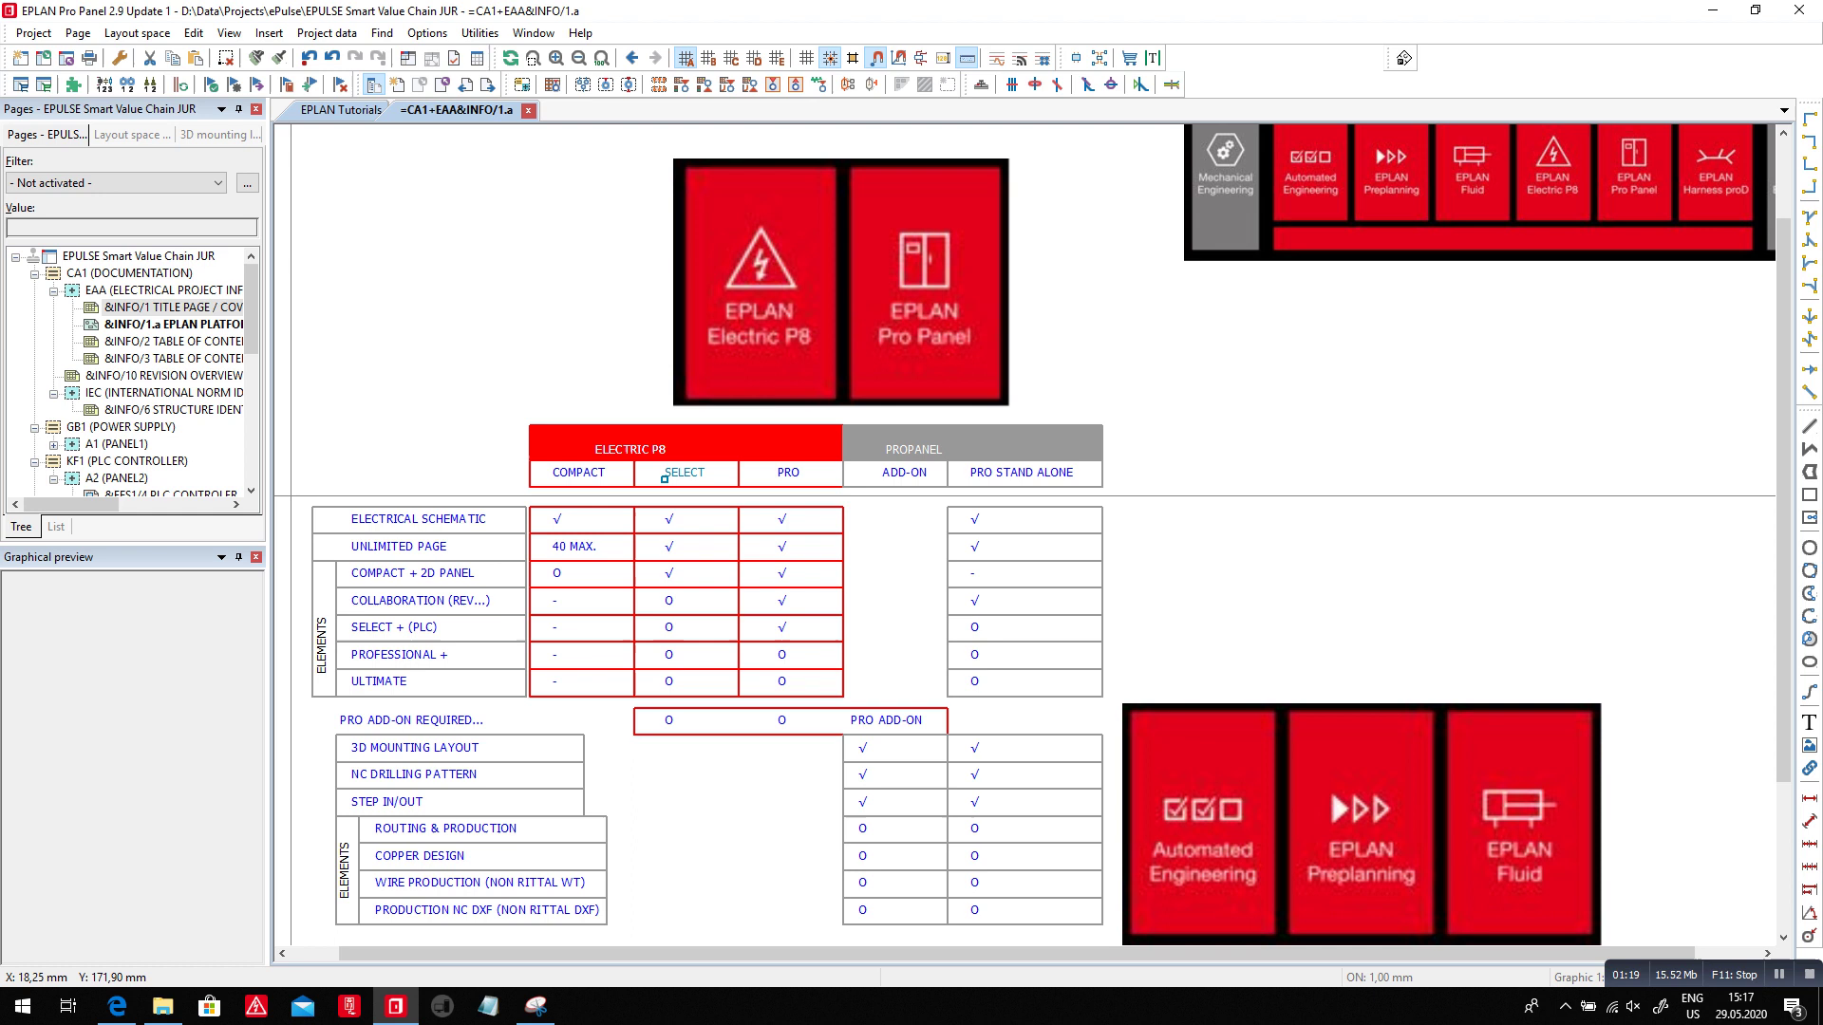
Examine the electrical schematic, unlimited page and upper element rows across the Electric P8 and ProPanel columns
left_click_drag(291, 496, 854, 564)
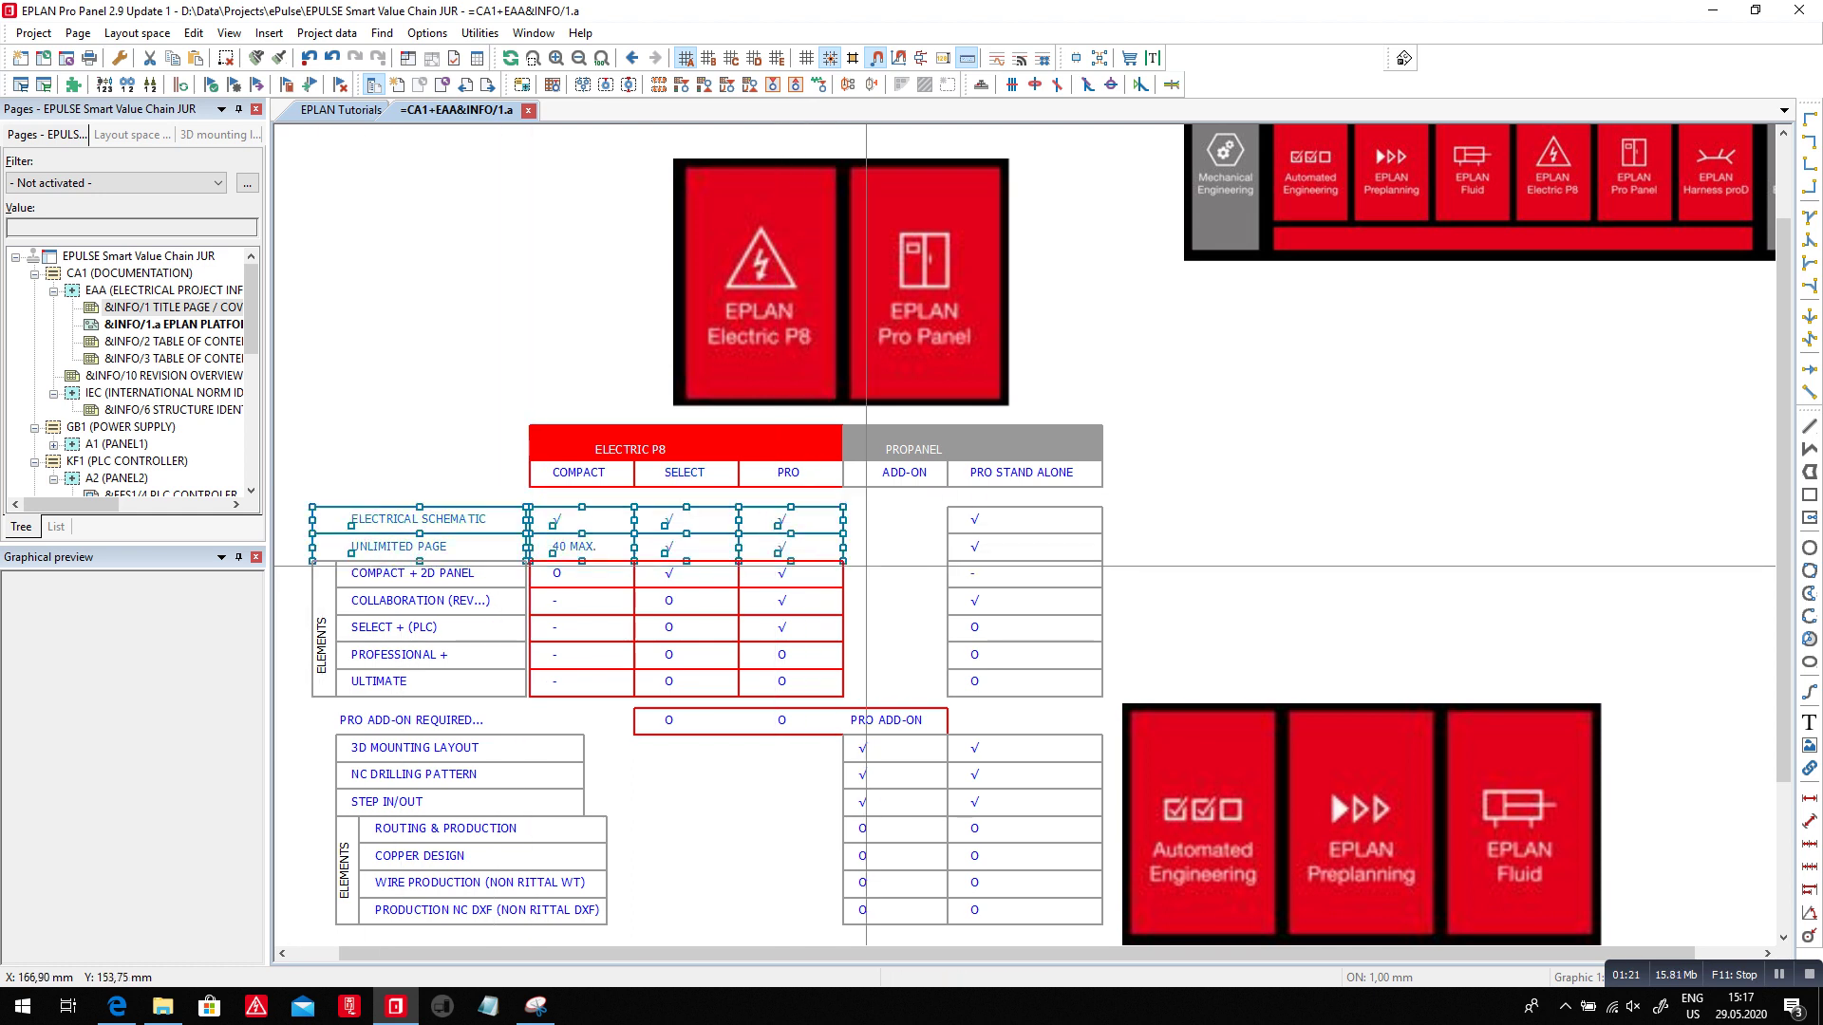
key("Escape")
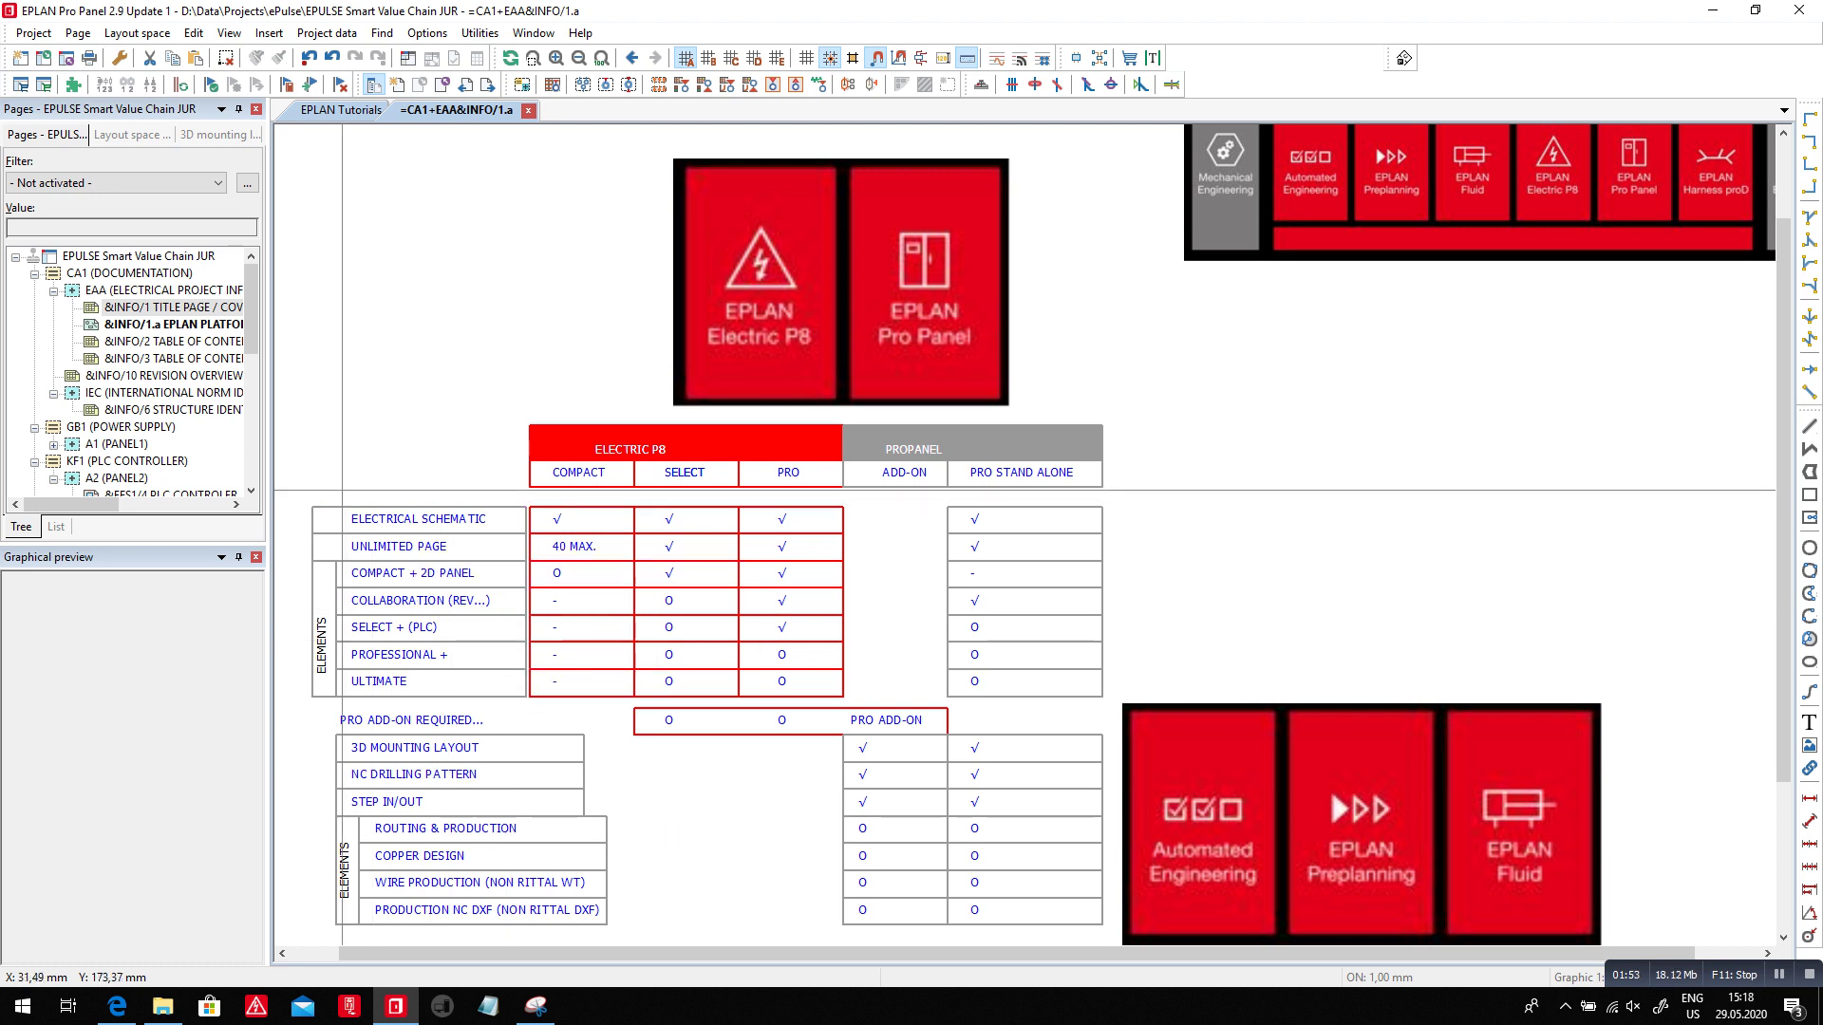
scroll(314, 424, "up", 2)
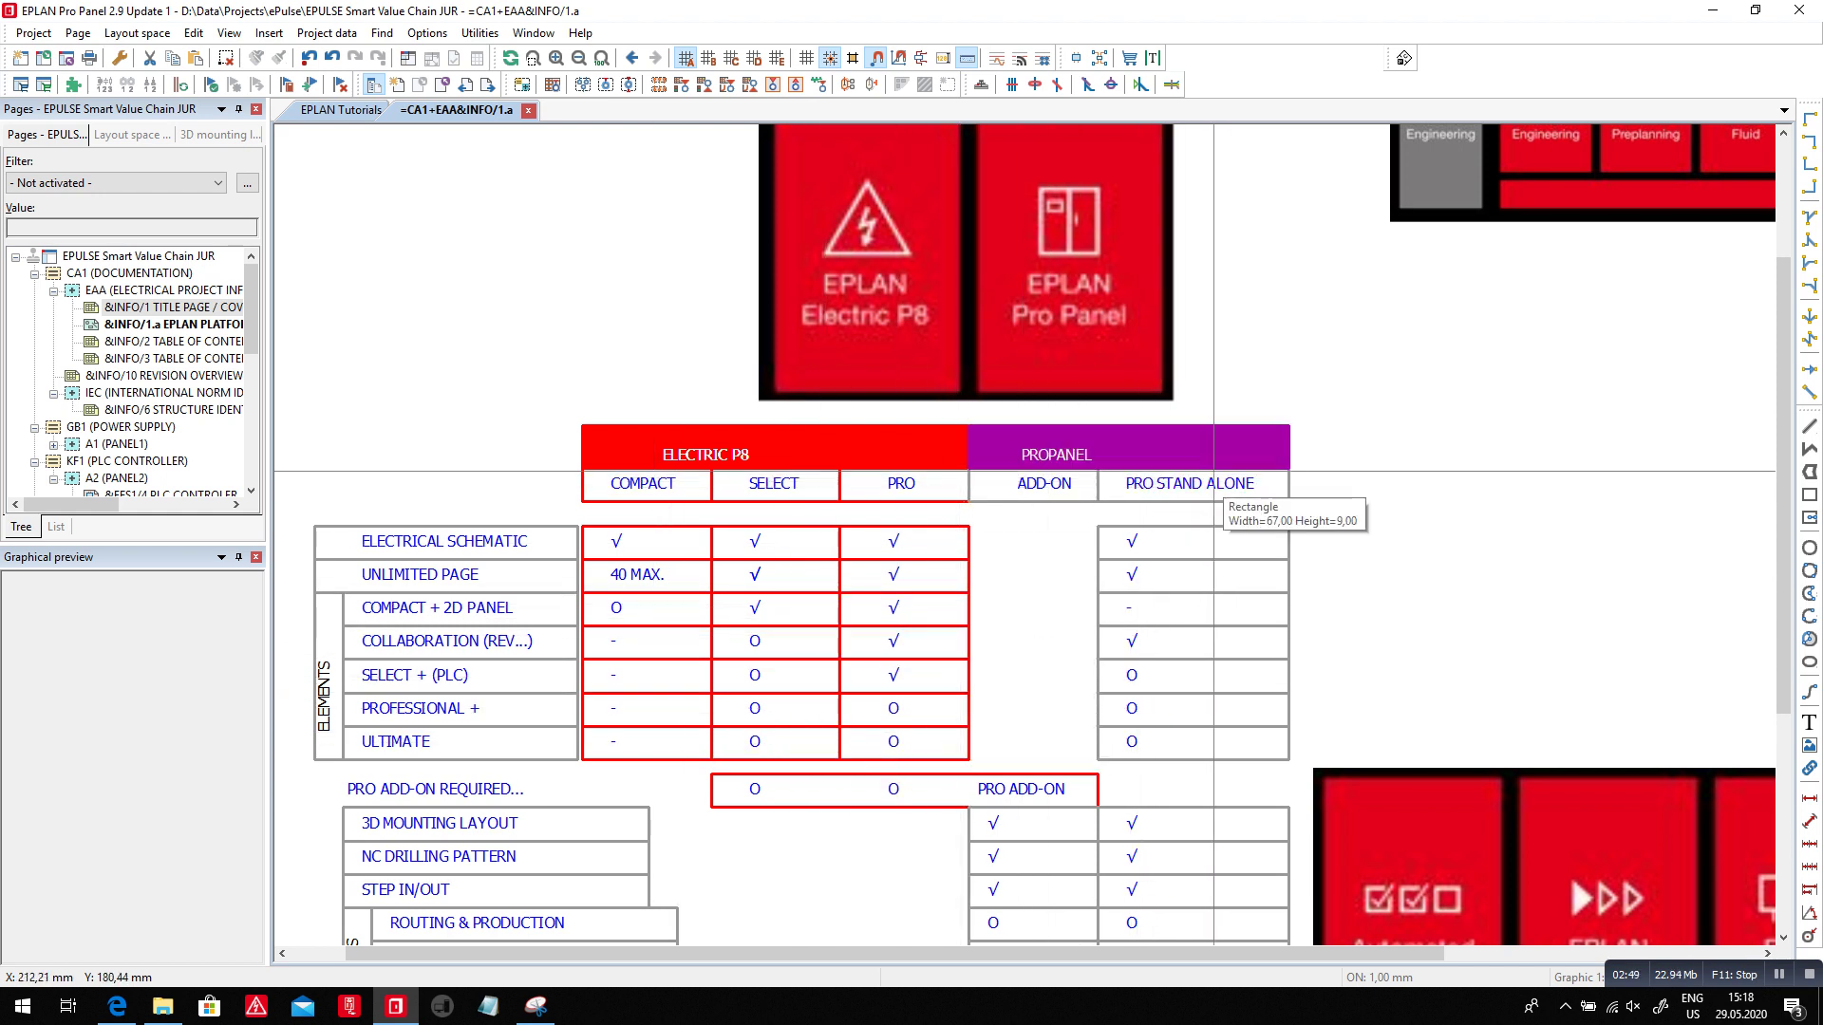
scroll(1160, 694, "down", 1)
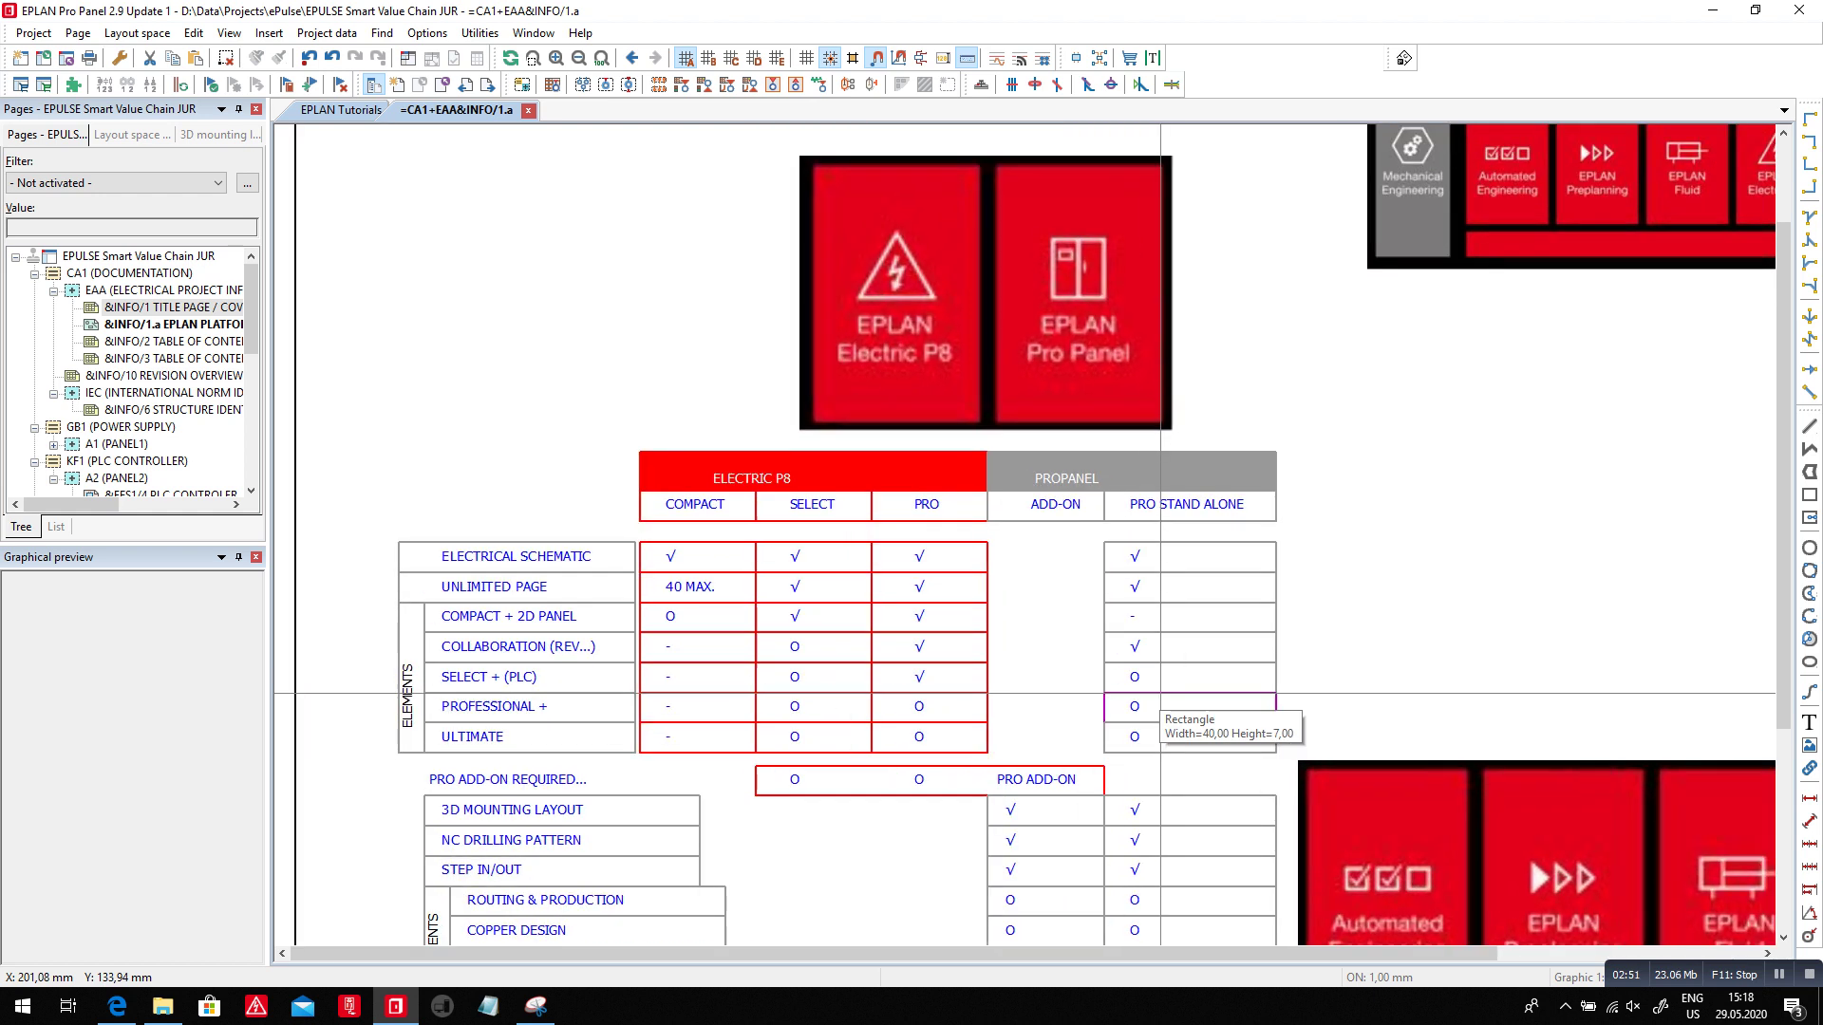
scroll(1030, 520, "down", 2)
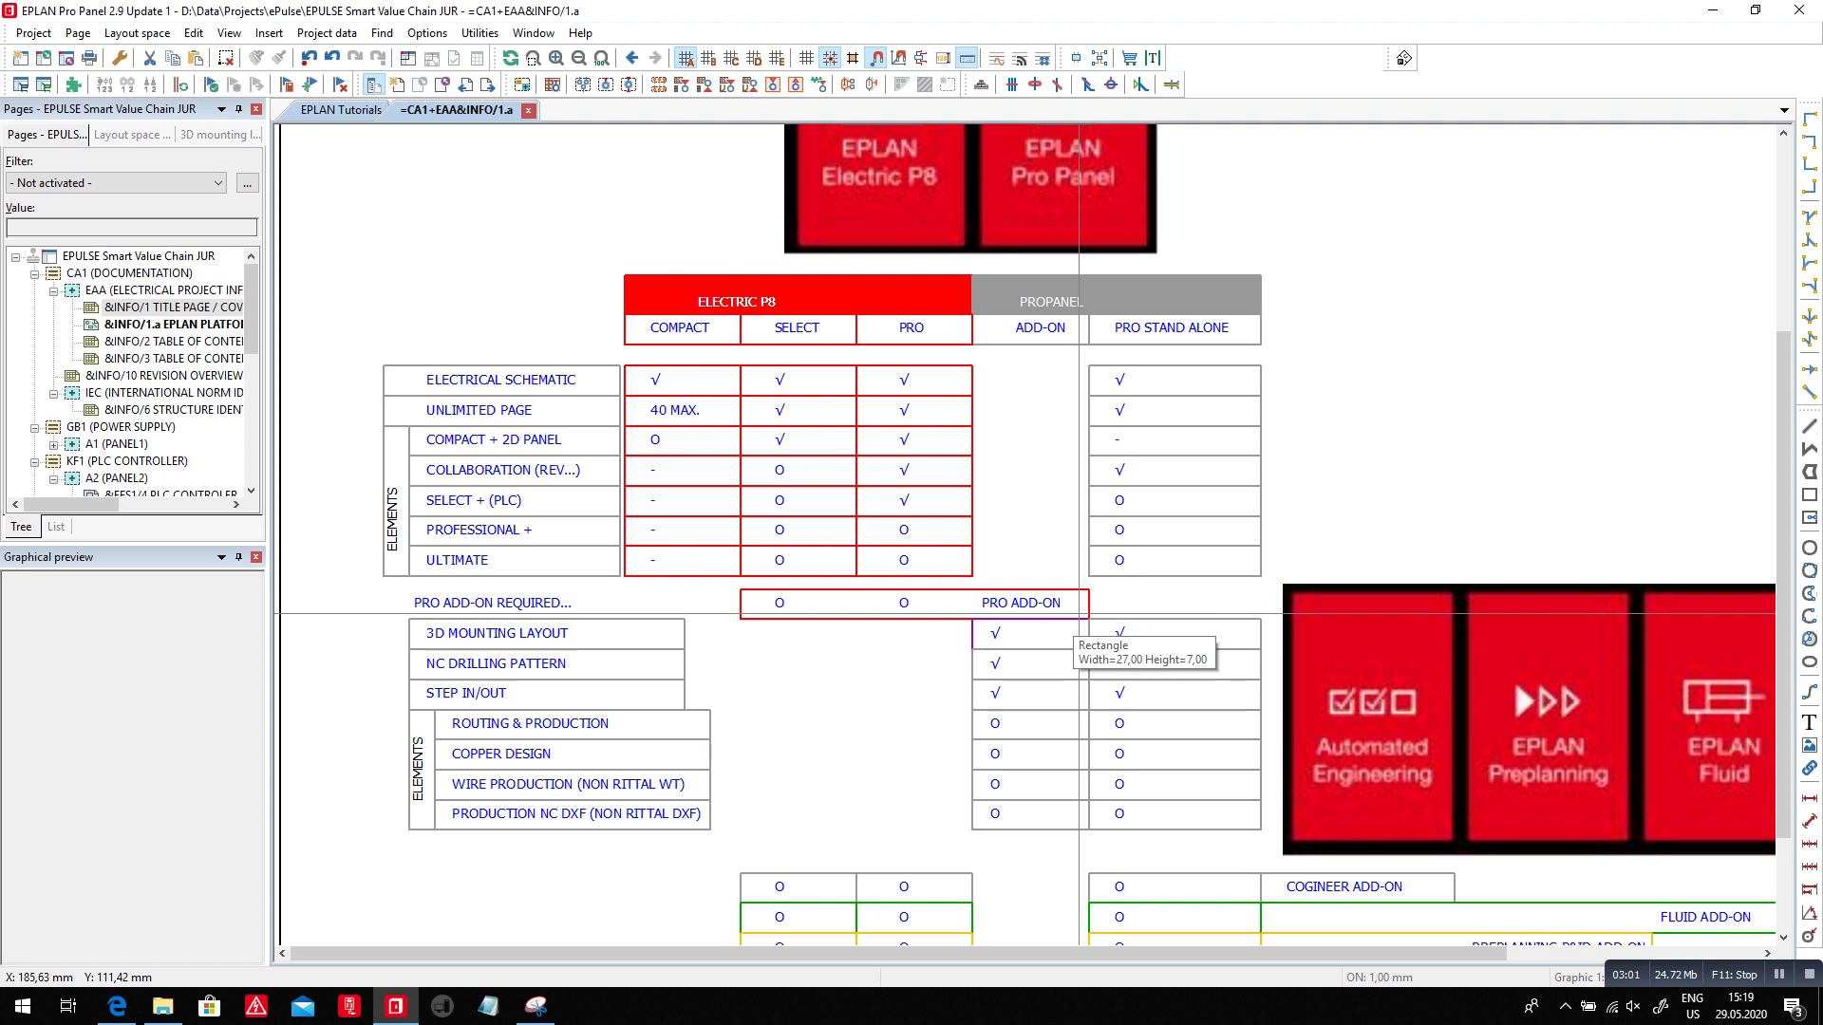
Examine the Pro add-on rows from 3D mounting layout to production NC DXF, and the Cogineer, Fluid and Preplanning add-on rows
left_click_drag(367, 624, 614, 703)
left_click(418, 769)
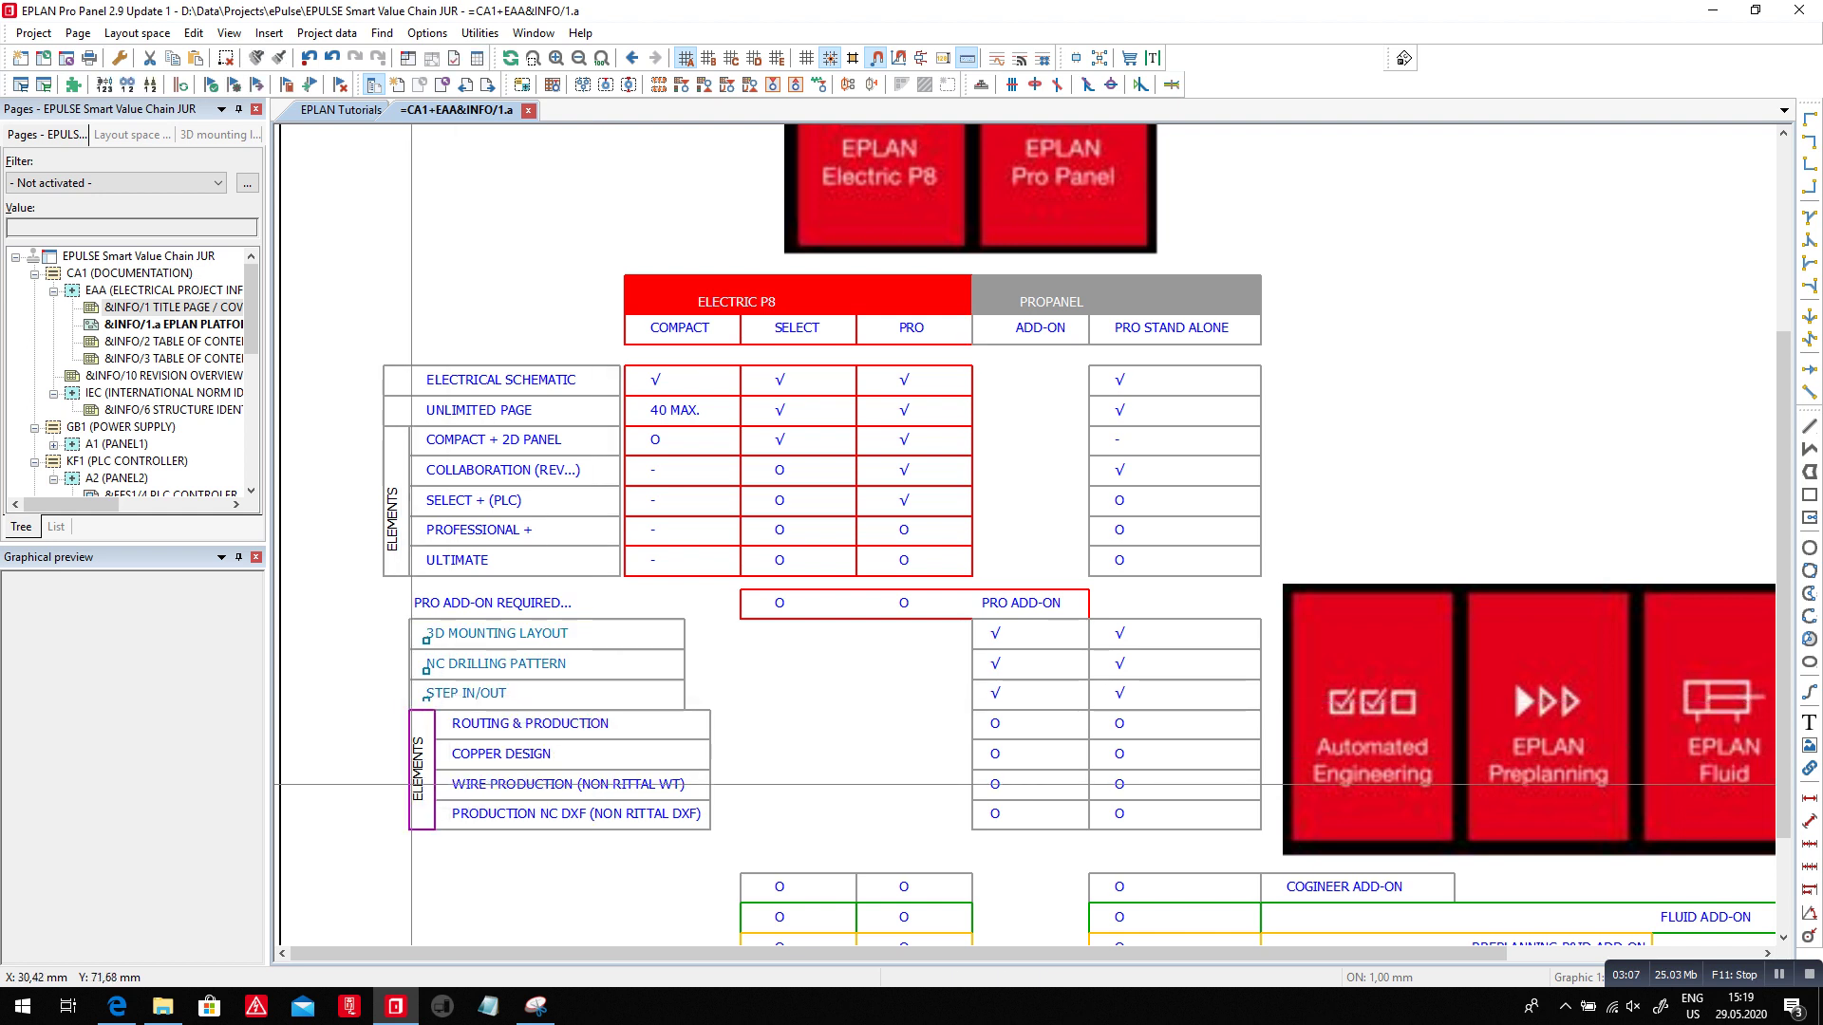
left_click(550, 733)
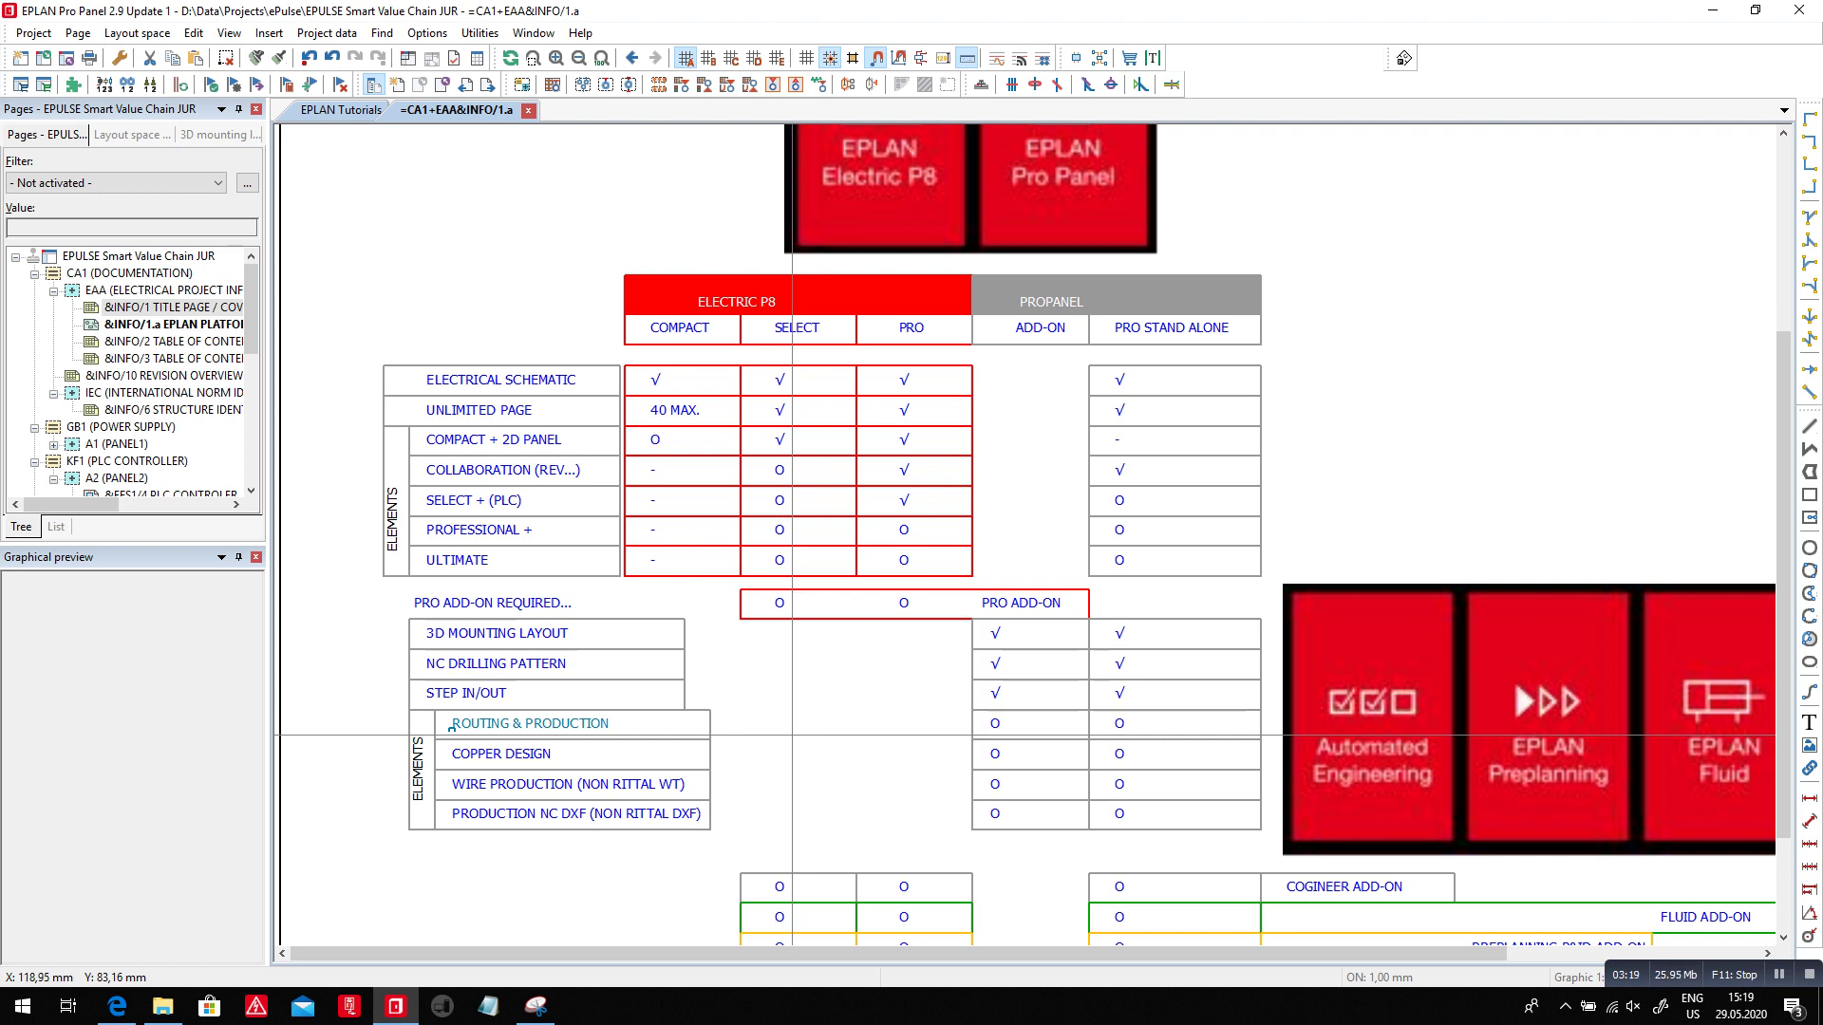
left_click(599, 731)
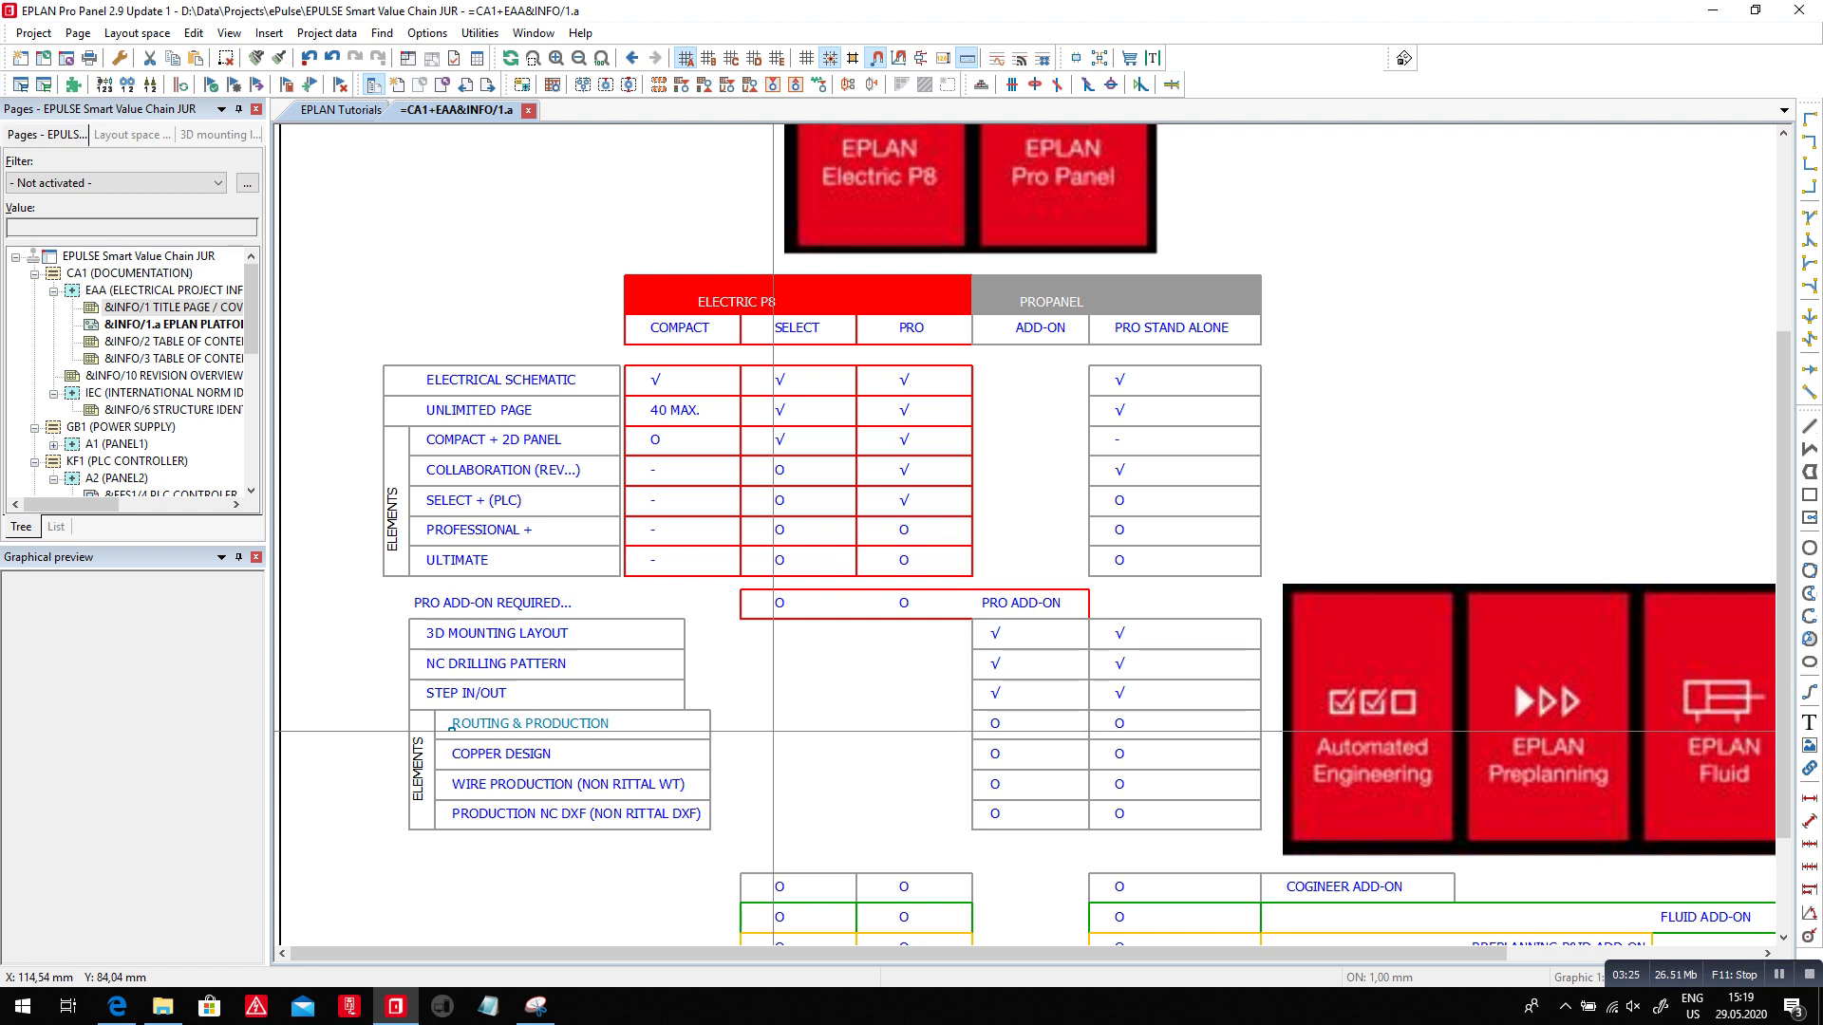
left_click_drag(347, 710, 624, 739)
left_click(624, 740)
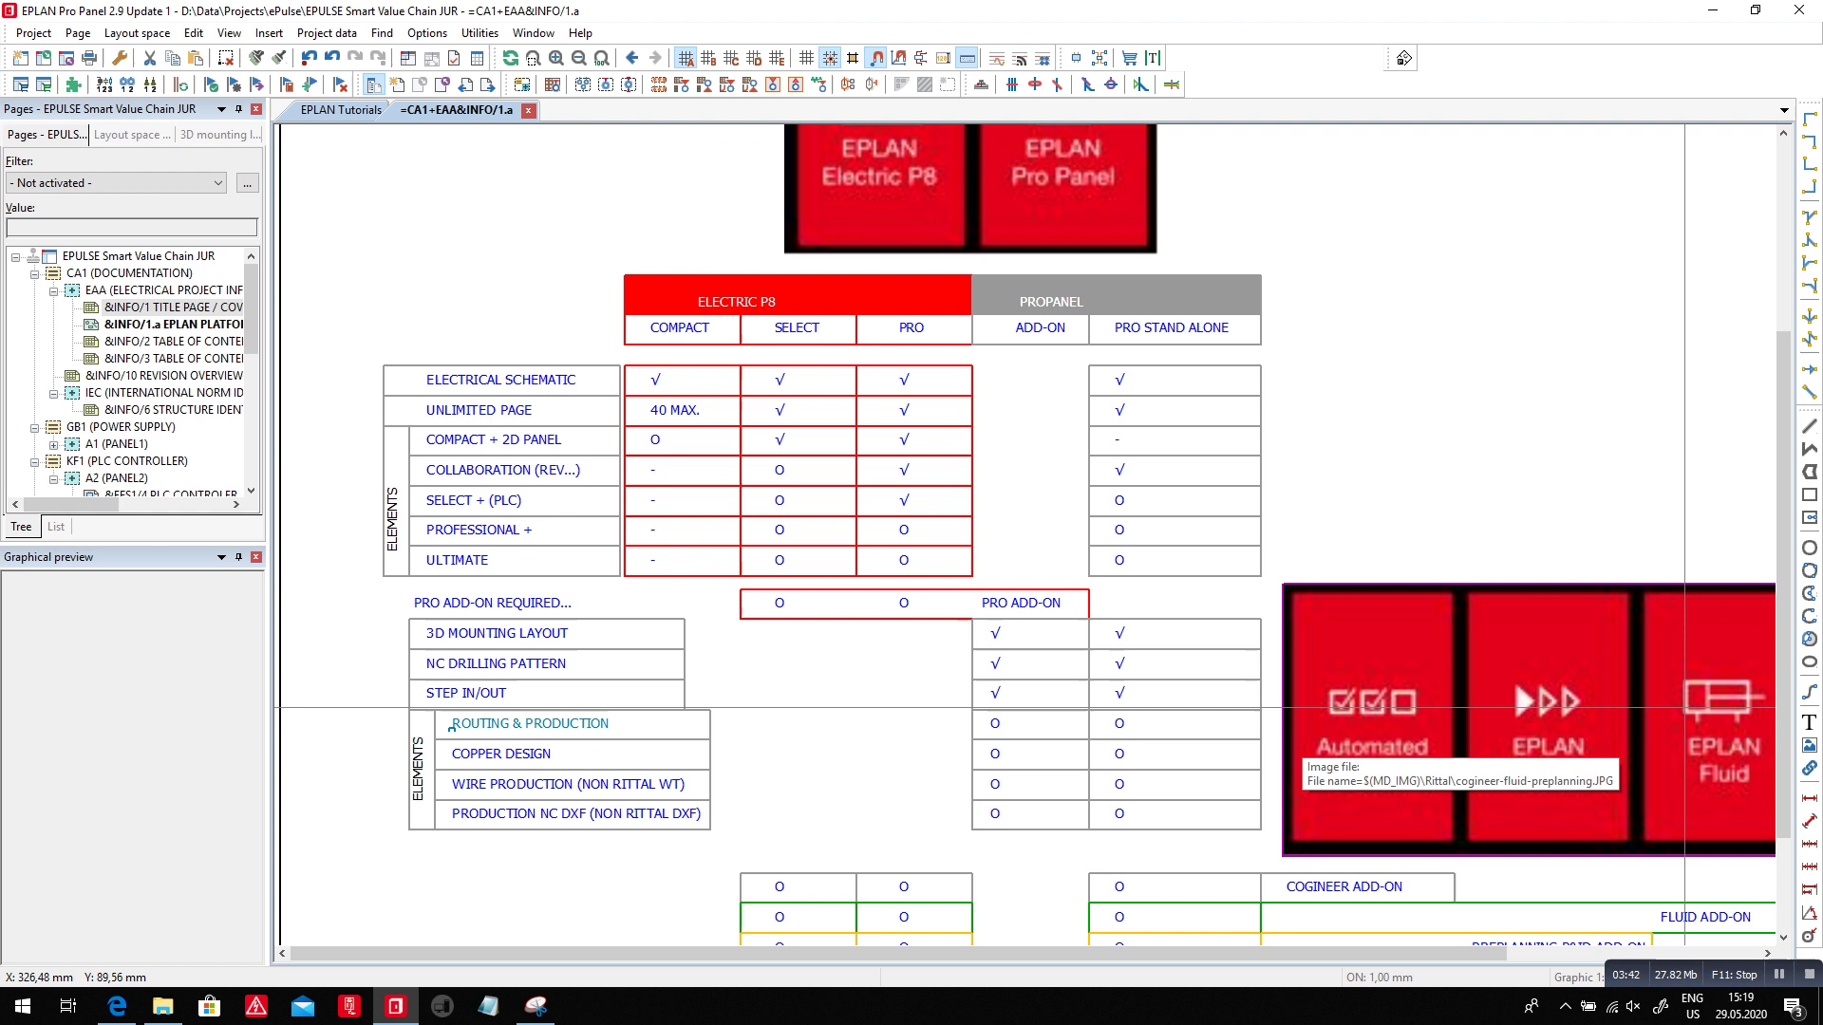
scroll(1724, 672, "down", 3)
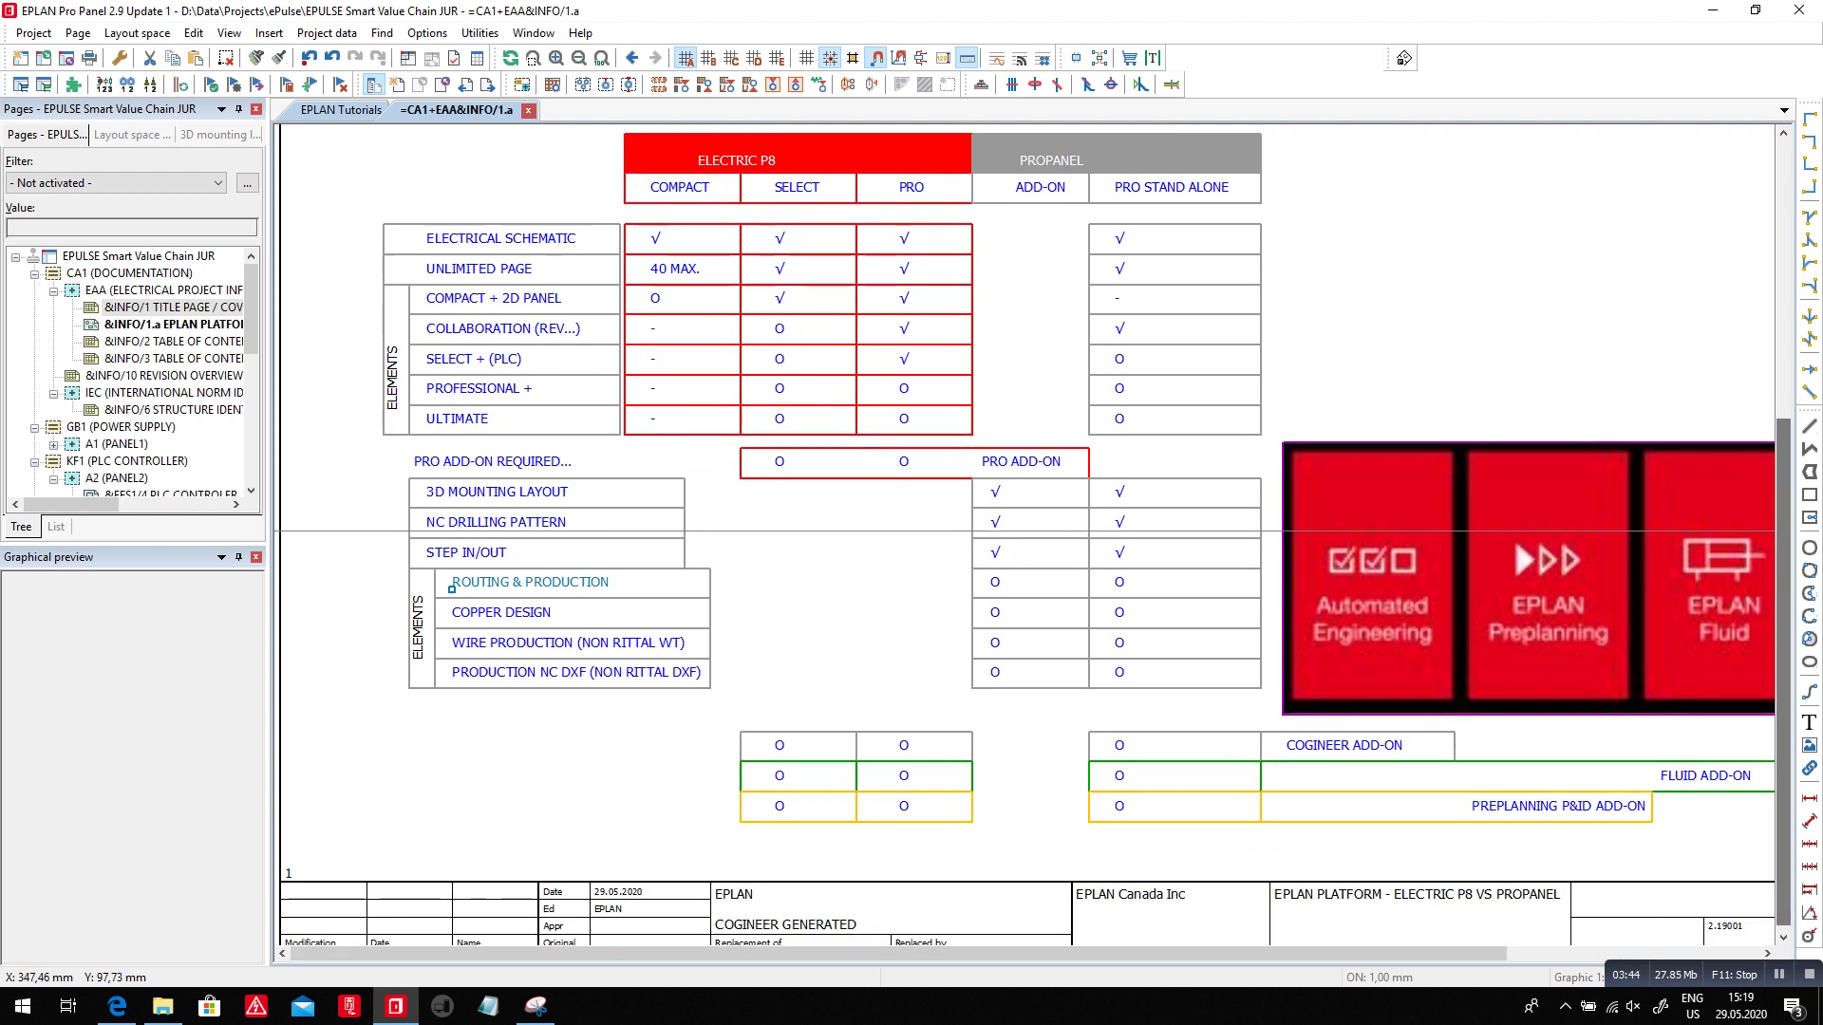
scroll(1485, 760, "right", 2)
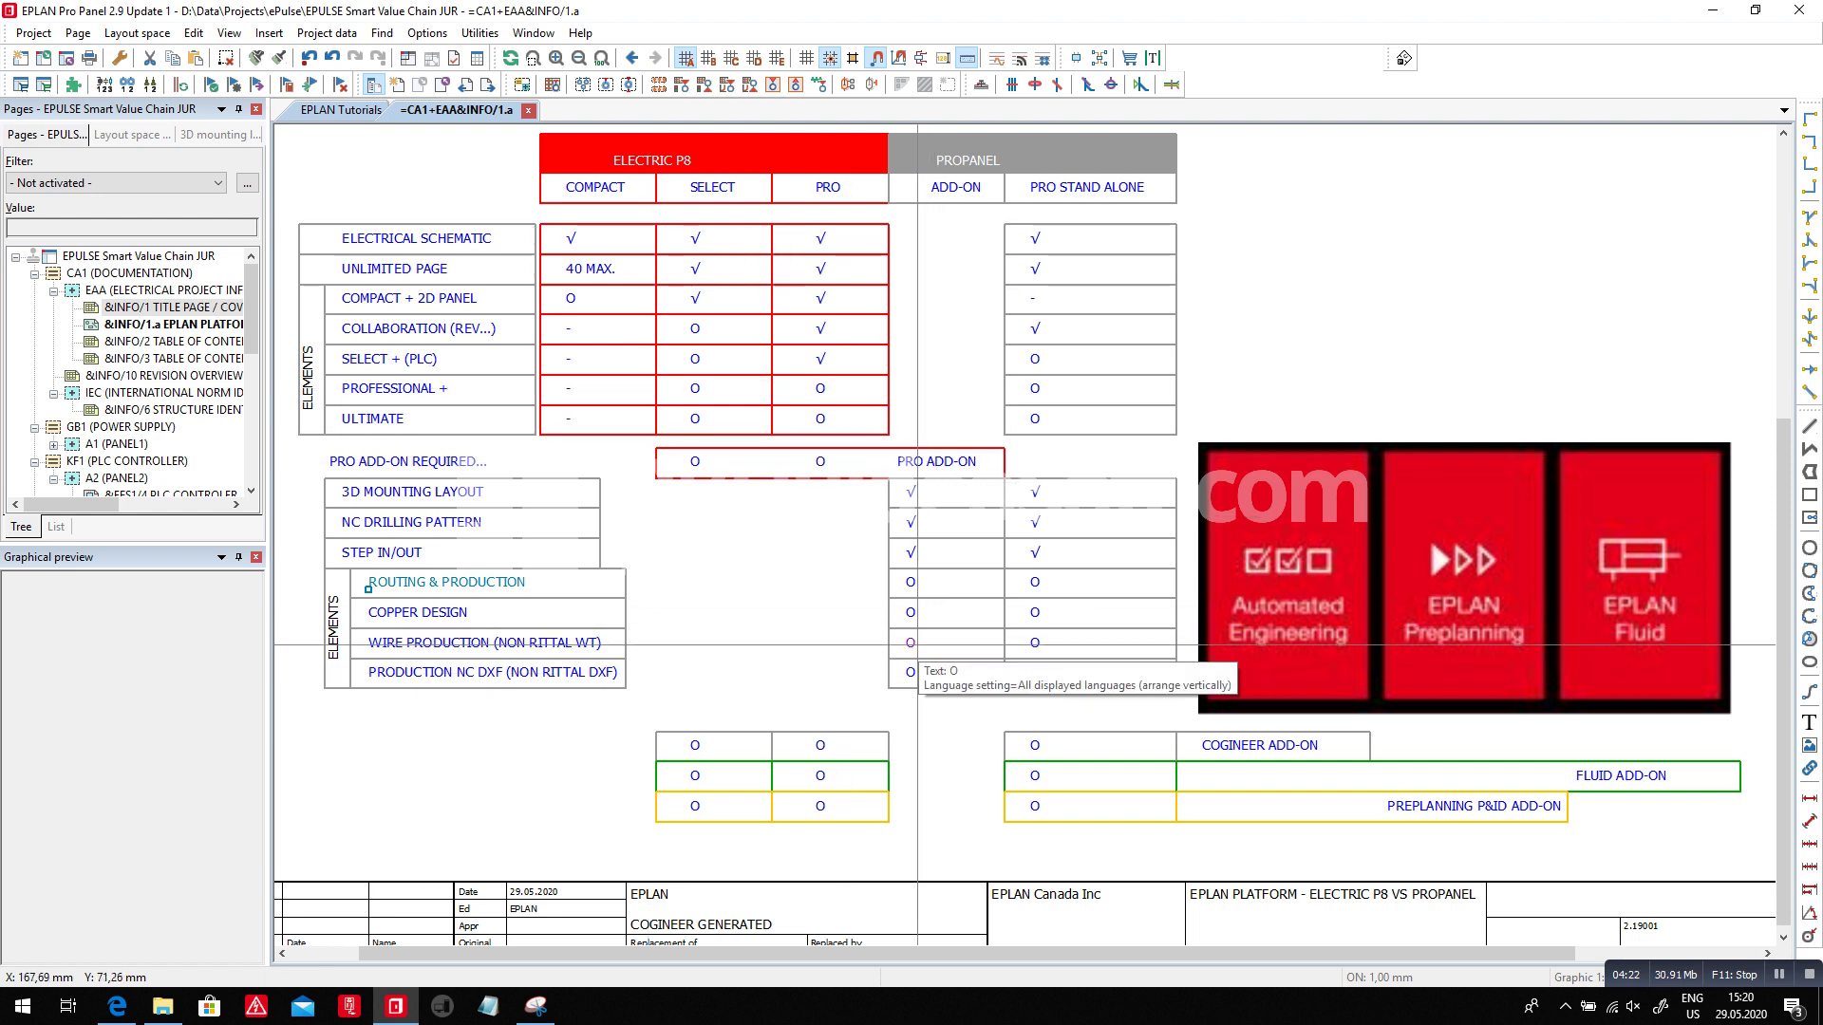
Switch back to the Edge browser and review the EPLAN Platform page and the EPLAN Platform 2.9 update page
key("alt+Tab")
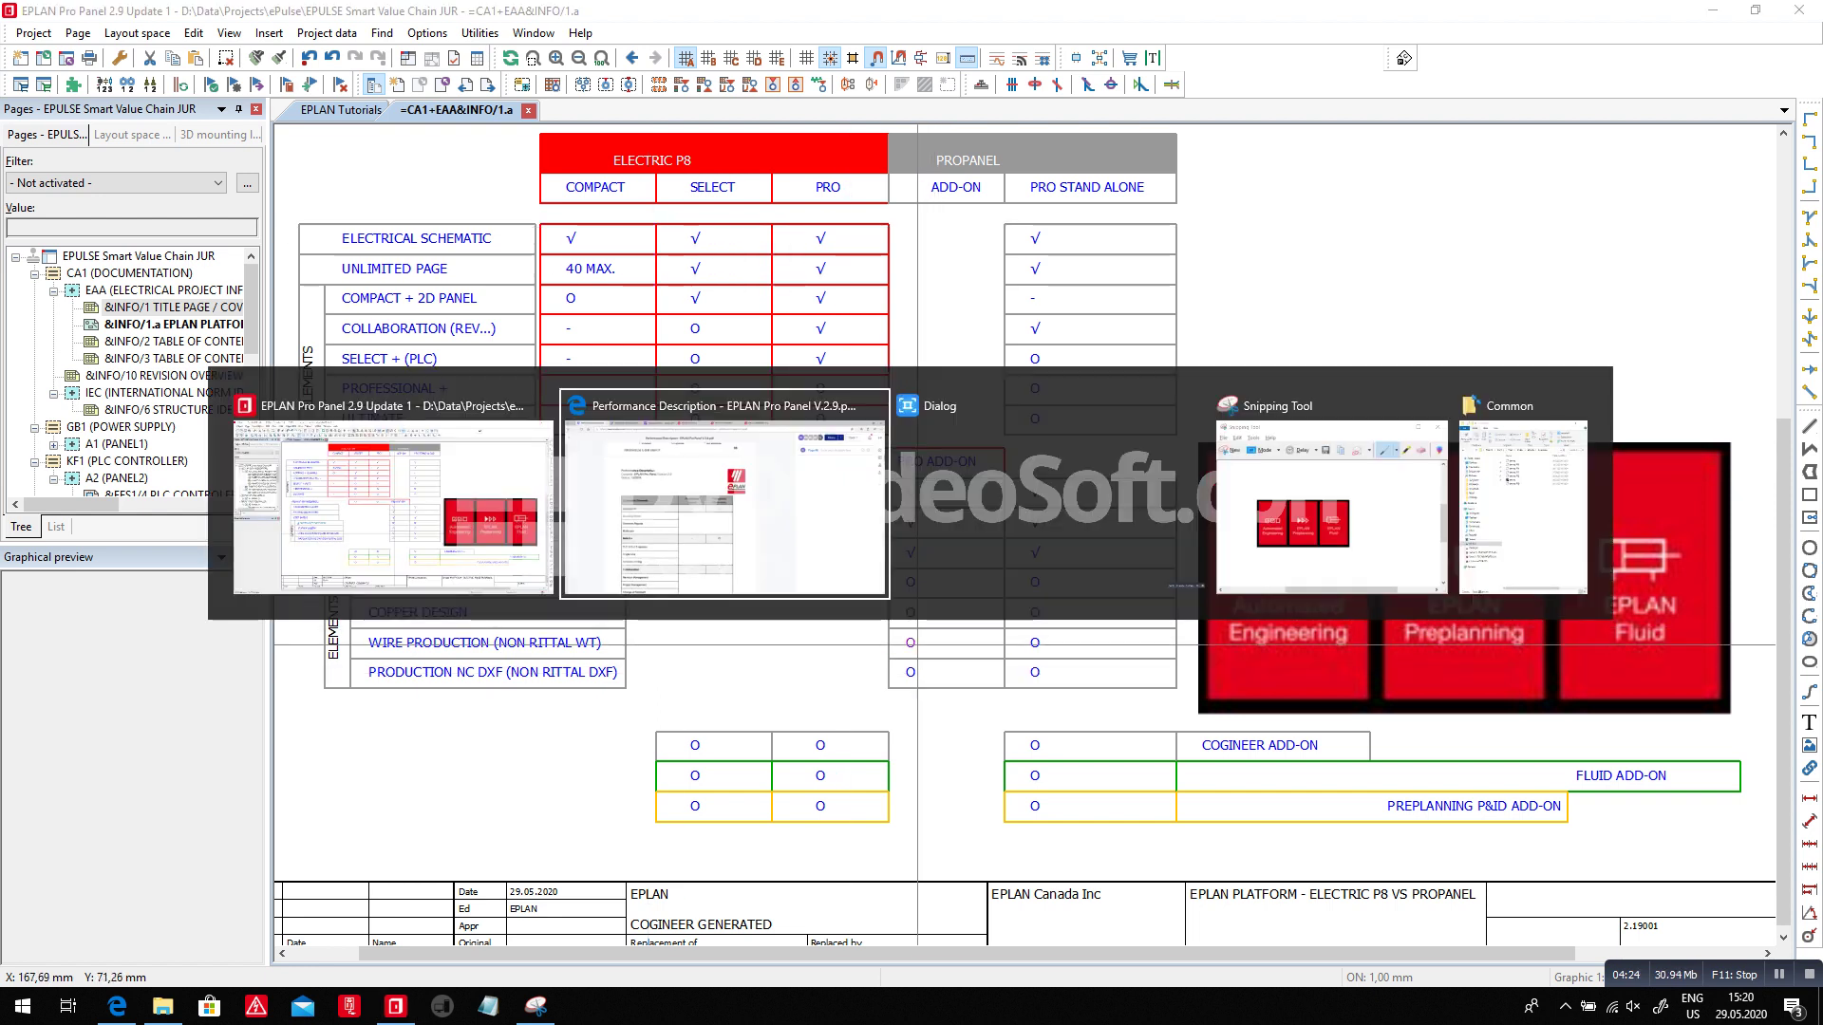
key("ctrl+4")
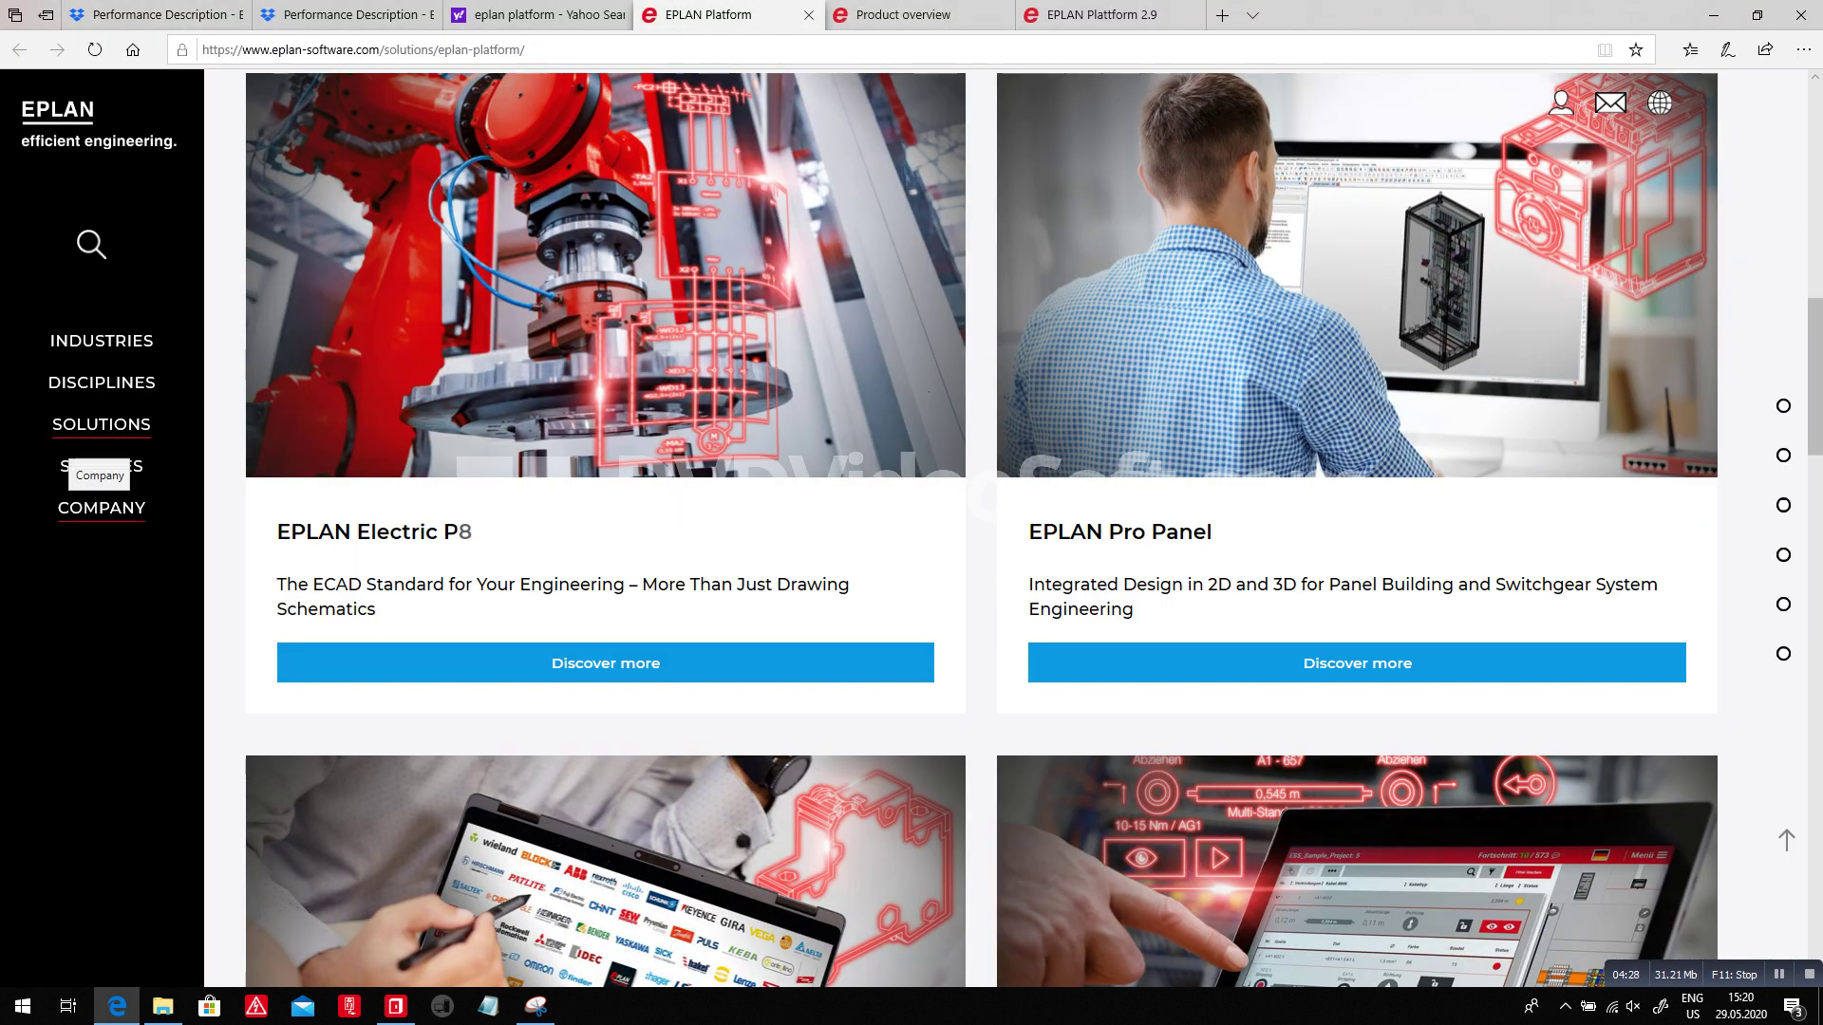
scroll(981, 532, "down", 4)
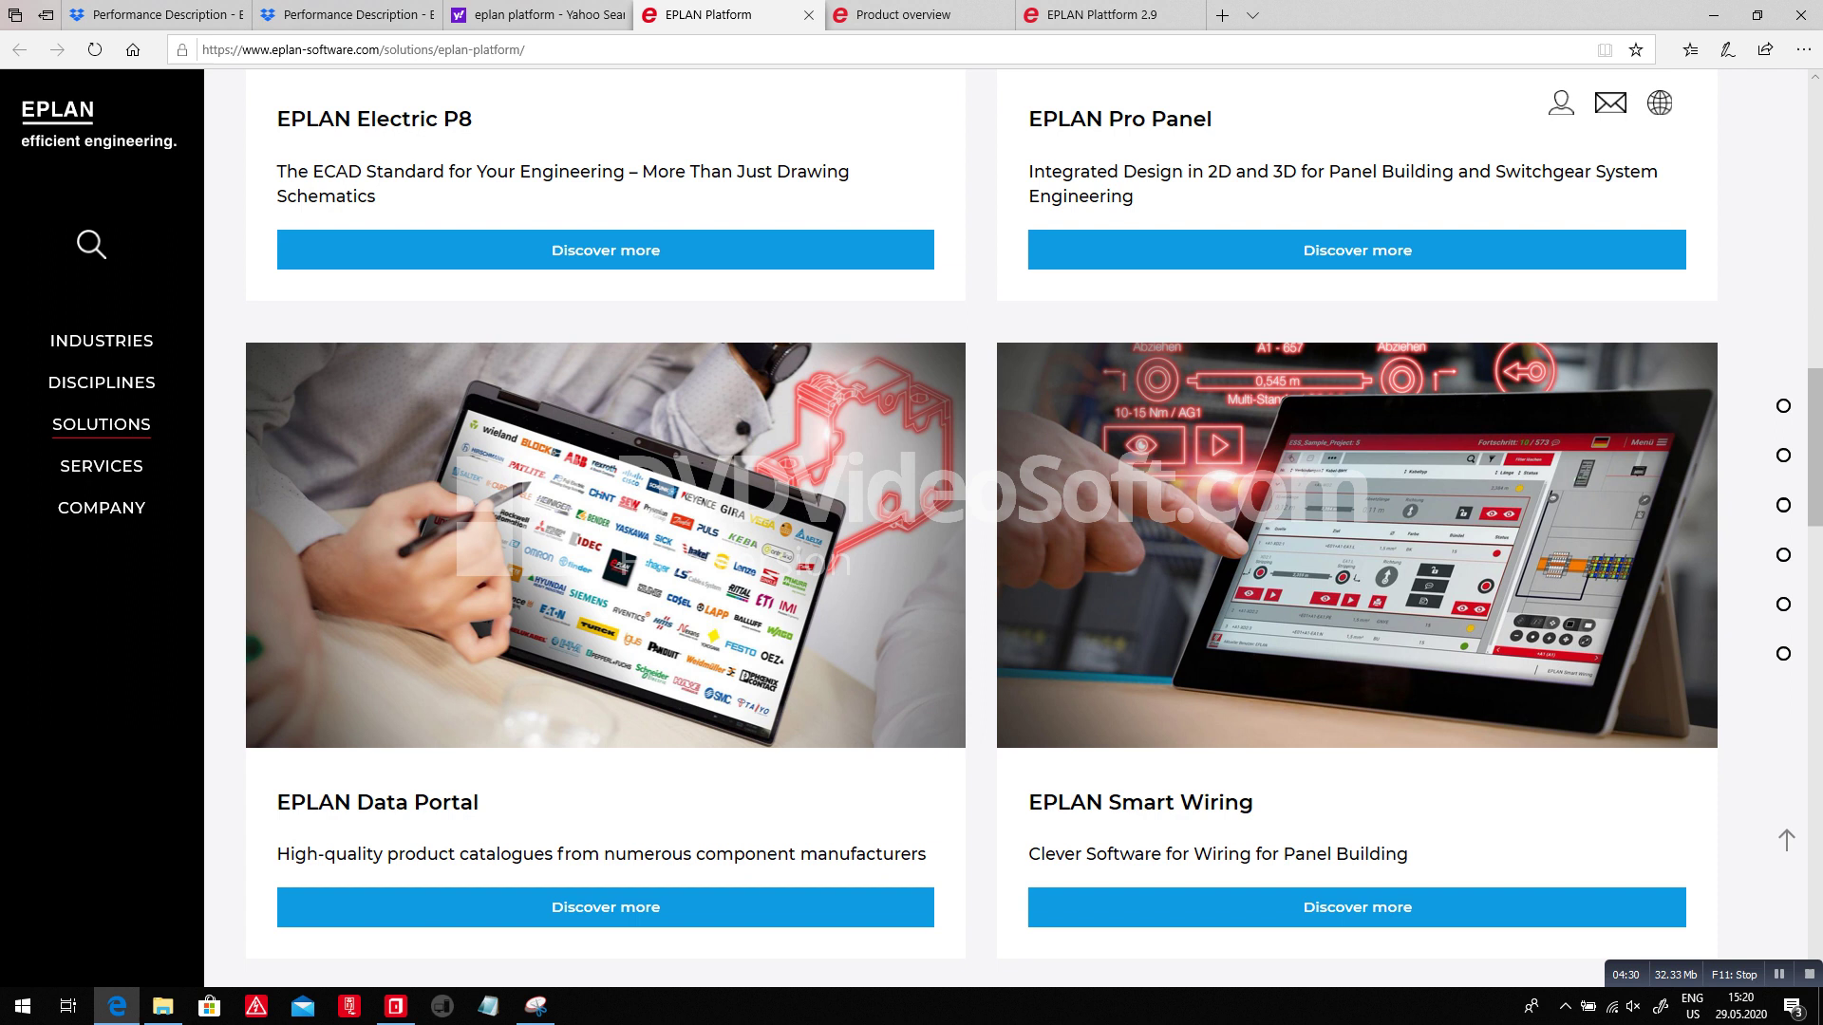
scroll(982, 532, "up", 12)
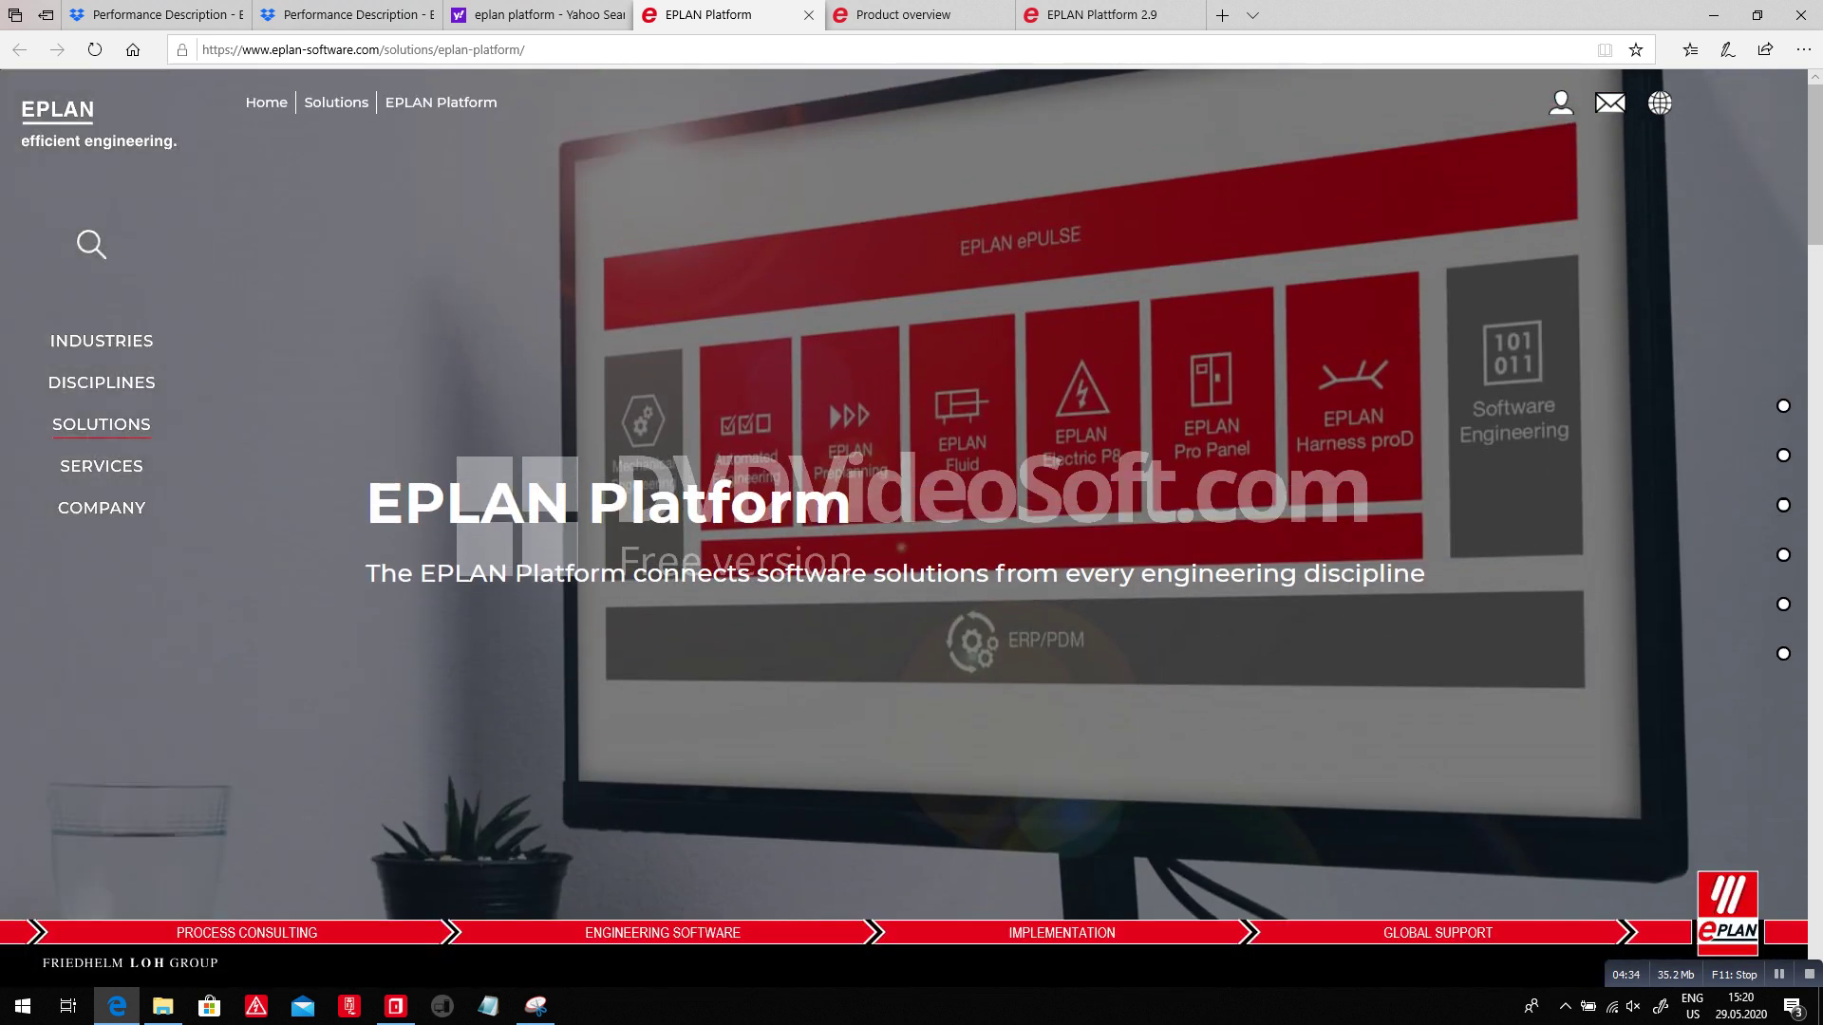
left_click(1102, 14)
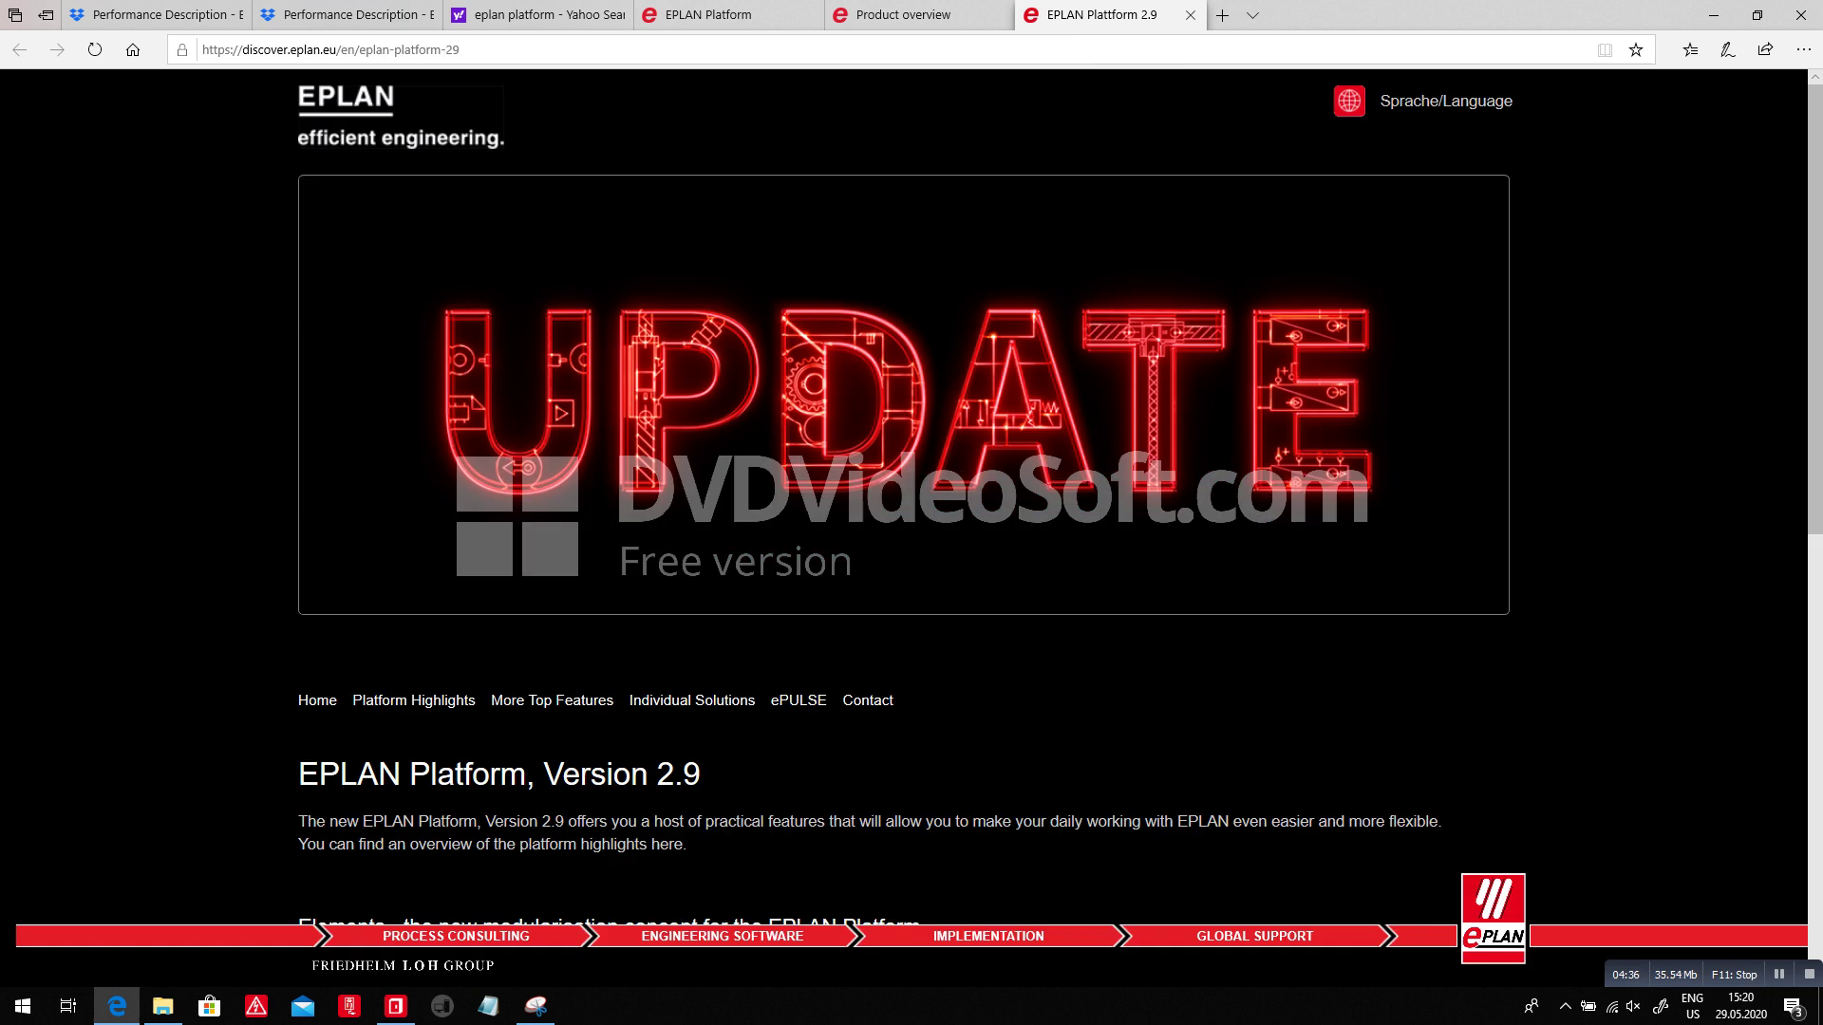